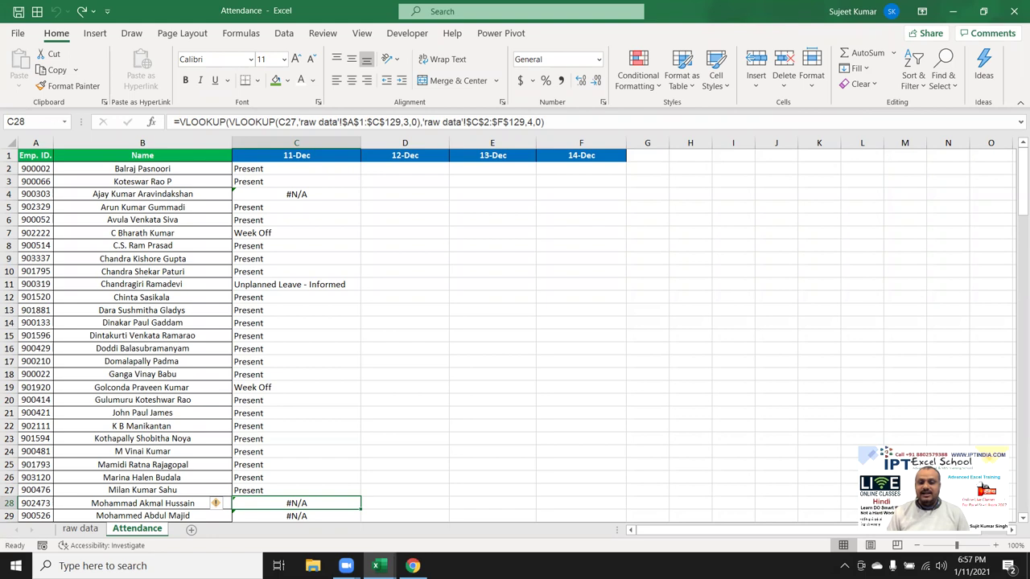
Step: Clear the lookup formulas from the 11-Dec column range C2:C29 on the Attendance sheet
click(253, 169)
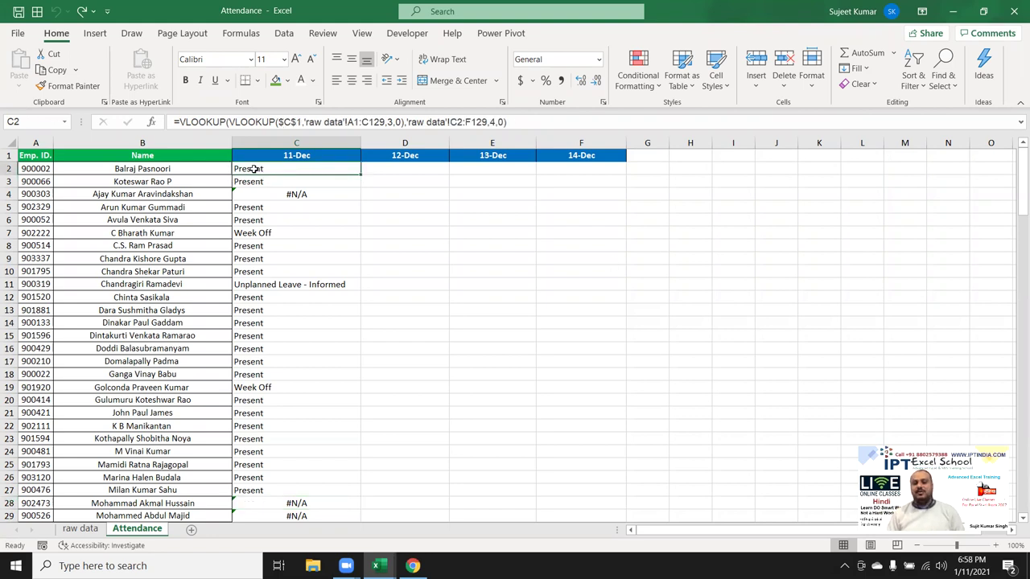
key(ctrl+Down)
key(ctrl+Up)
key(Down)
key(ctrl+shift+Down)
key(Delete)
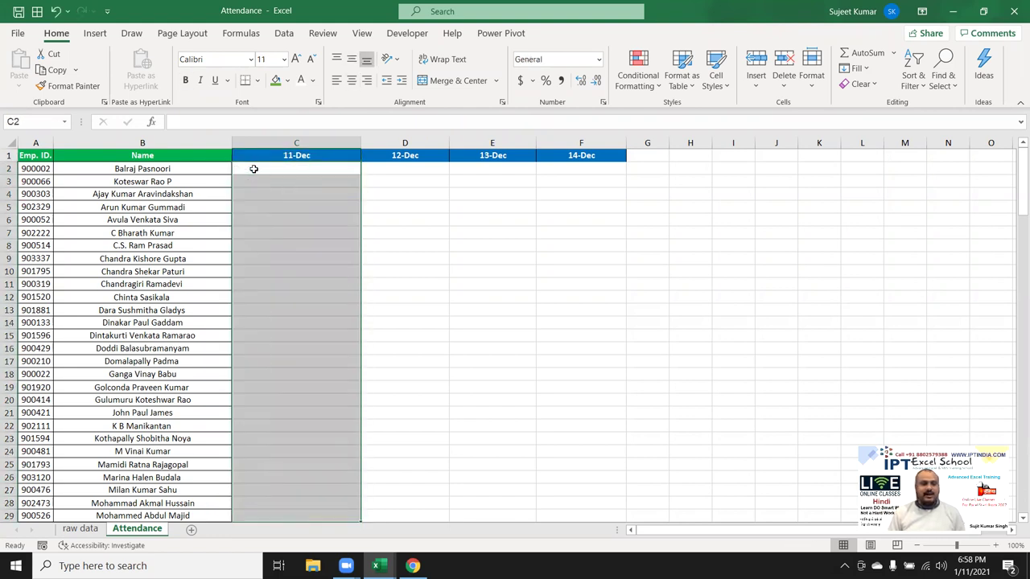
key(Left)
key(Right)
key(Up)
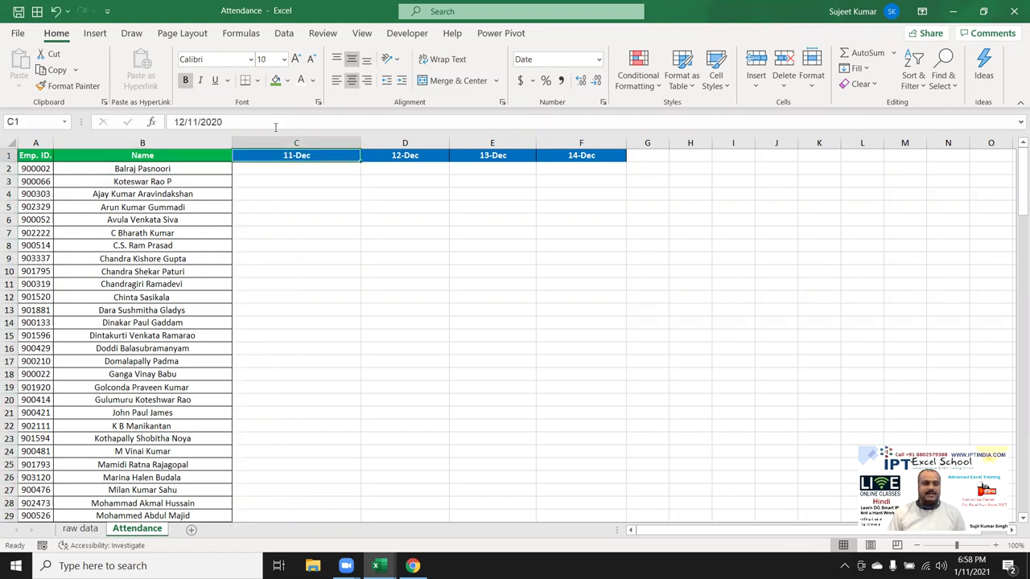
Step: Select the employee name and attendance value blocks on the raw data sheet
click(86, 531)
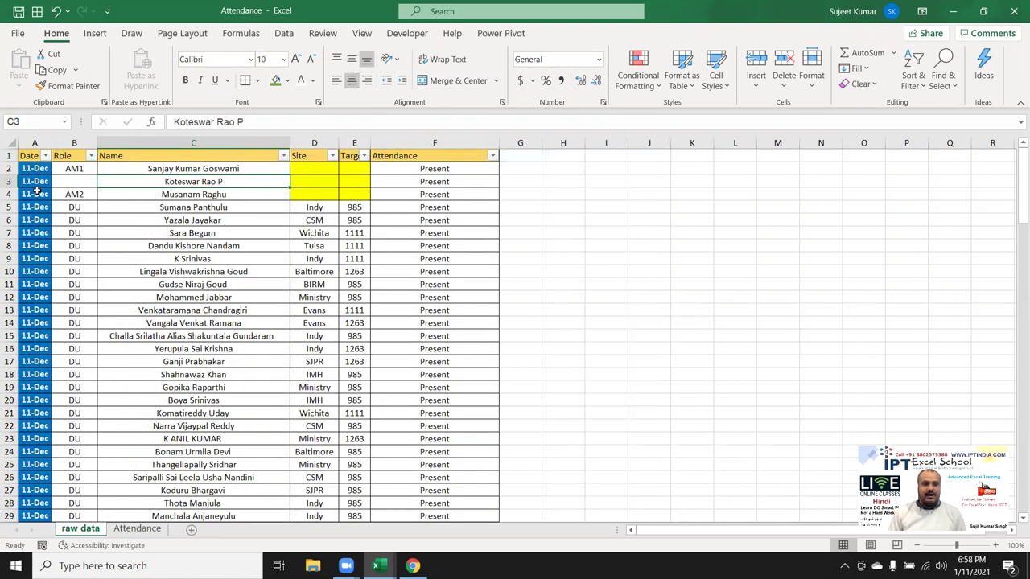
drag(35, 172, 35, 310)
drag(184, 171, 176, 310)
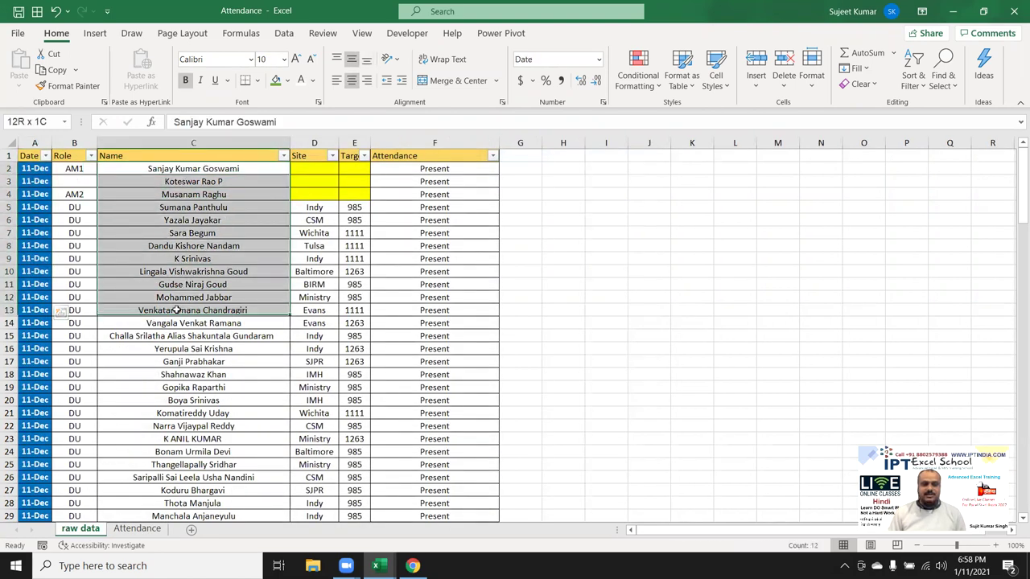
drag(435, 171, 432, 294)
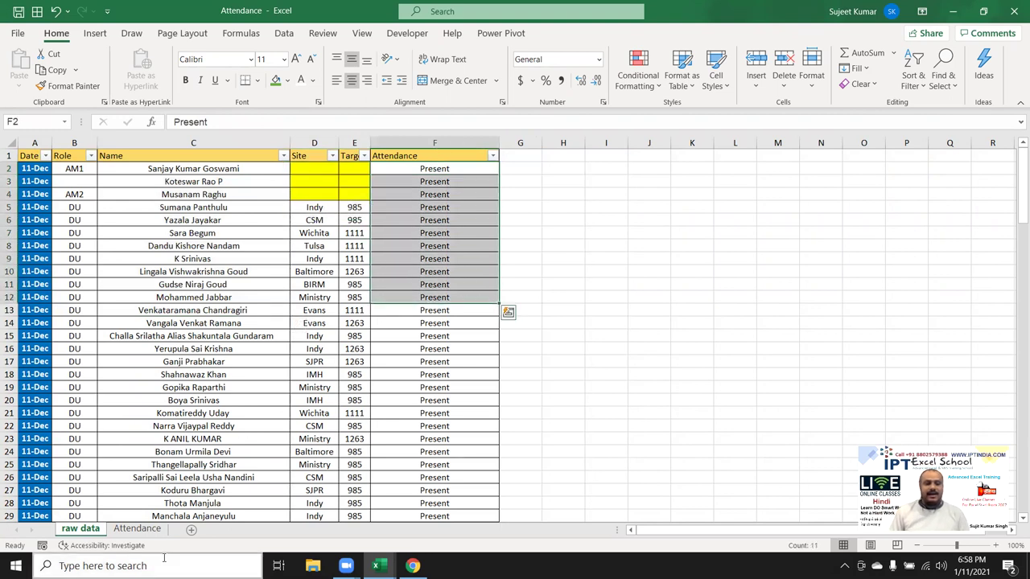
Step: Check the first 11-Dec cell, name and date header on Attendance, then select a raw data name
click(137, 528)
click(269, 170)
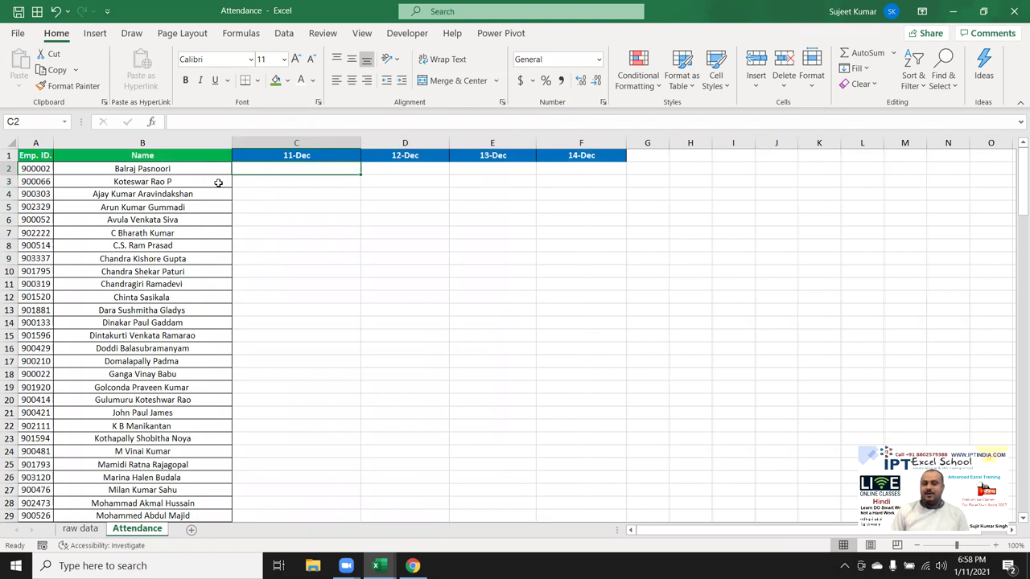
click(179, 170)
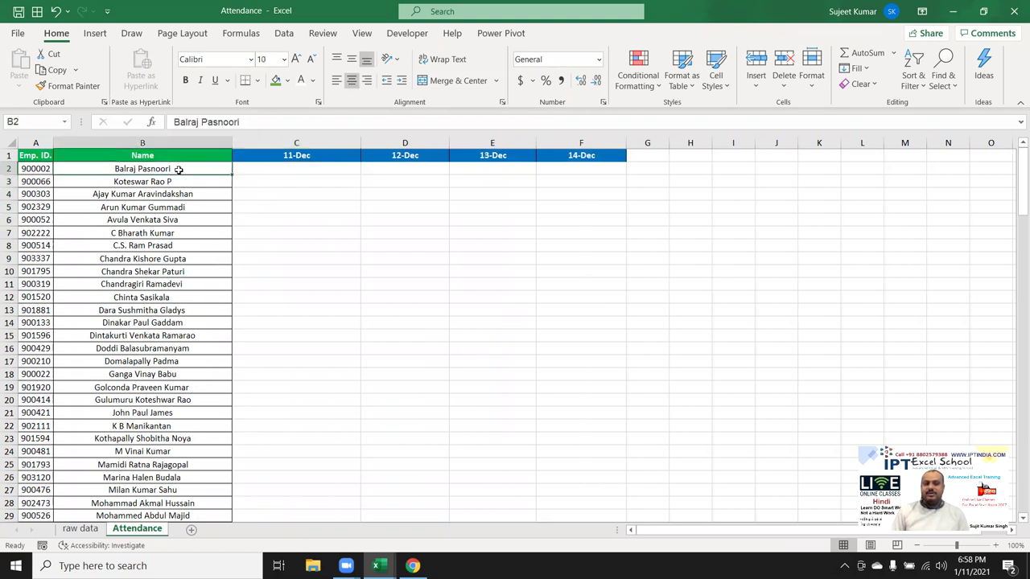
click(278, 152)
click(80, 529)
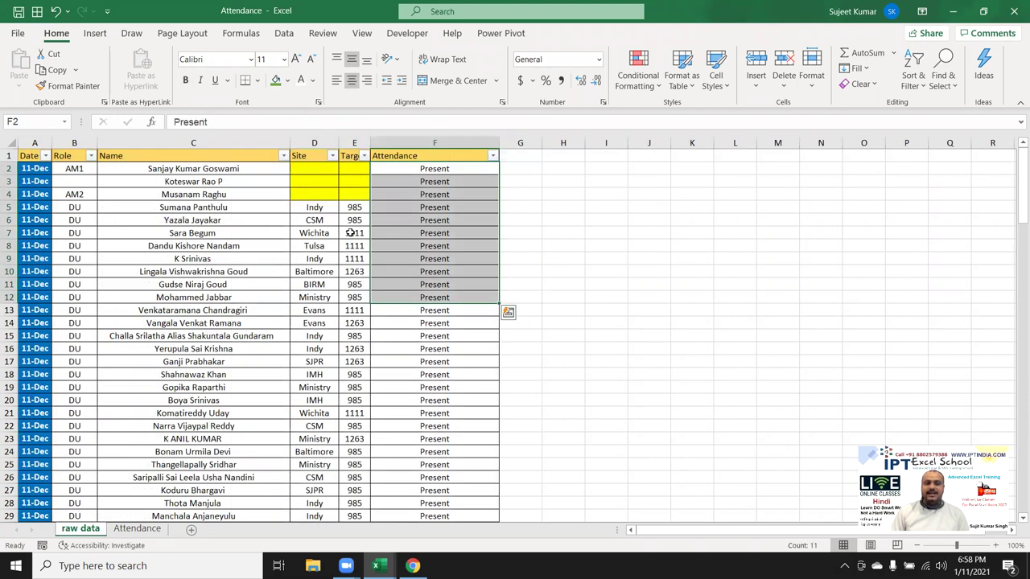
click(182, 258)
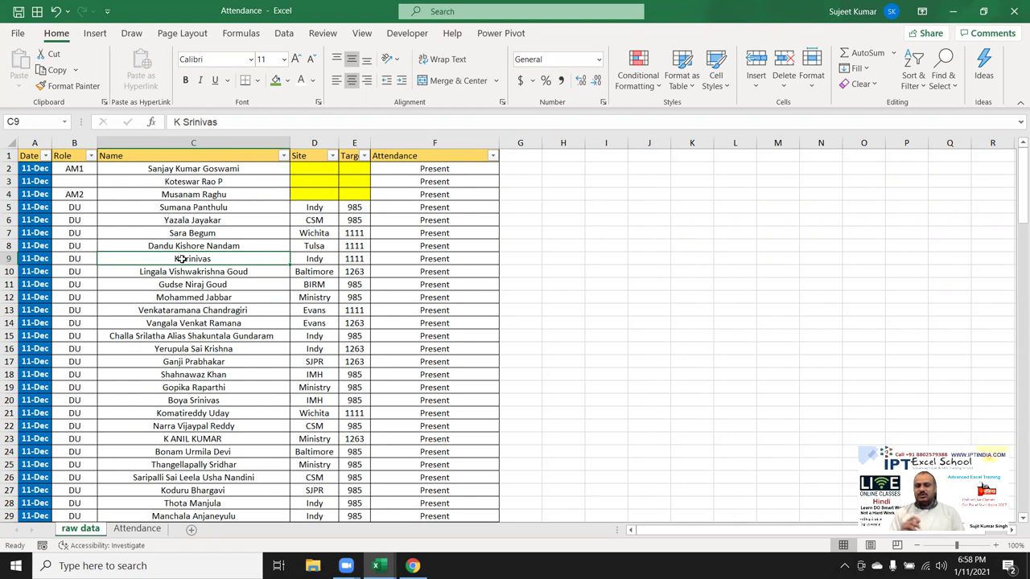
Step: Insert a helper column before Date on raw data and enter =B2&"-"&D2 in A2
key(Left)
key(Left)
key(ctrl+space)
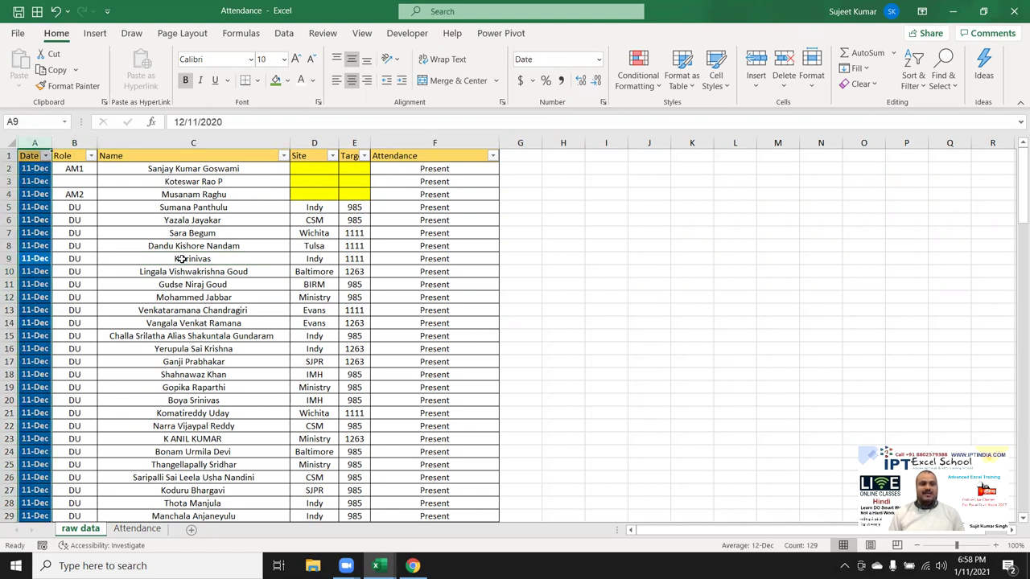
key(ctrl+plus)
key(Up)
key(Up)
key(Up)
key(Up)
key(Up)
key(Up)
key(Up)
text(=)
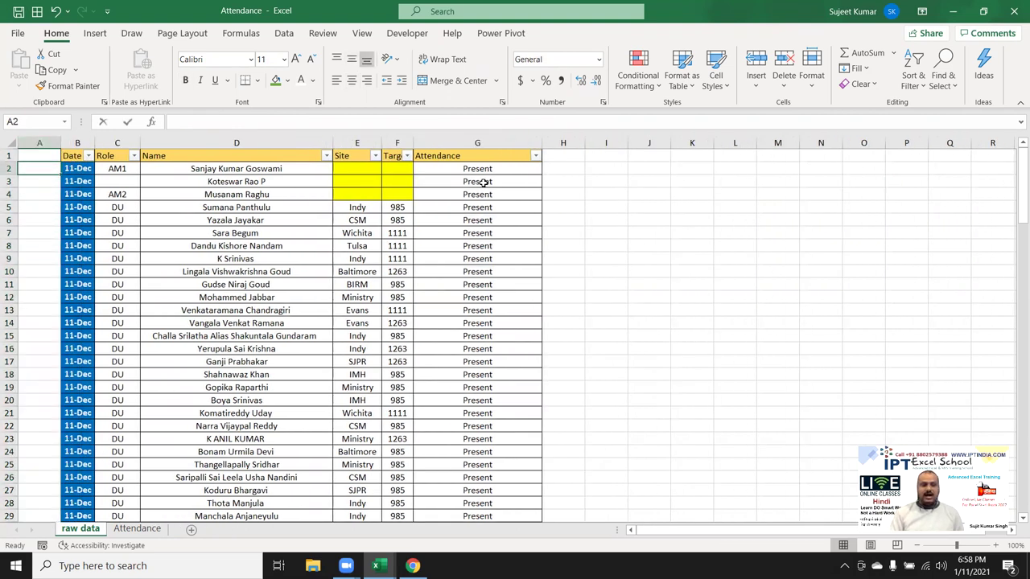
key(Right)
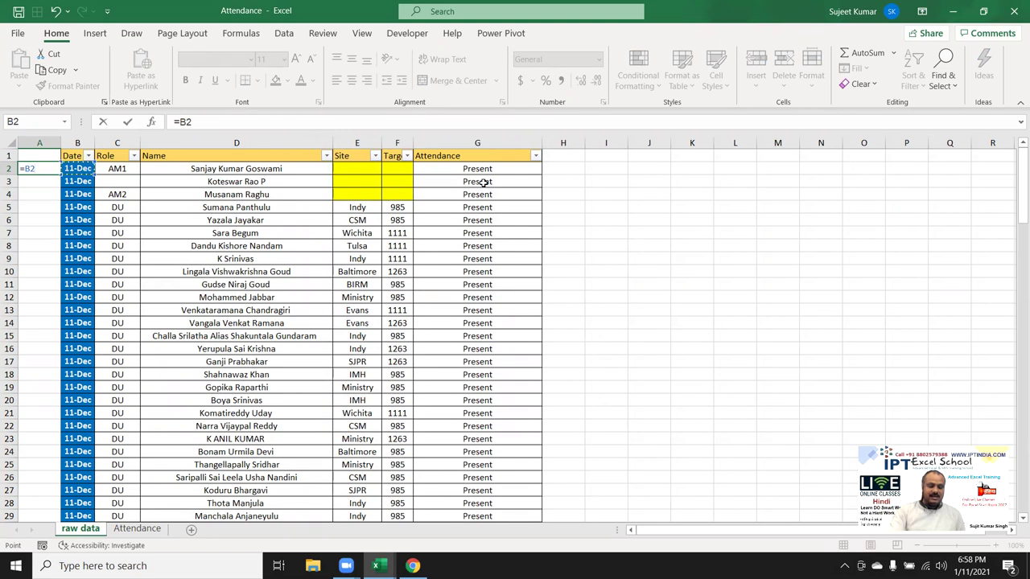
text(&"-"&)
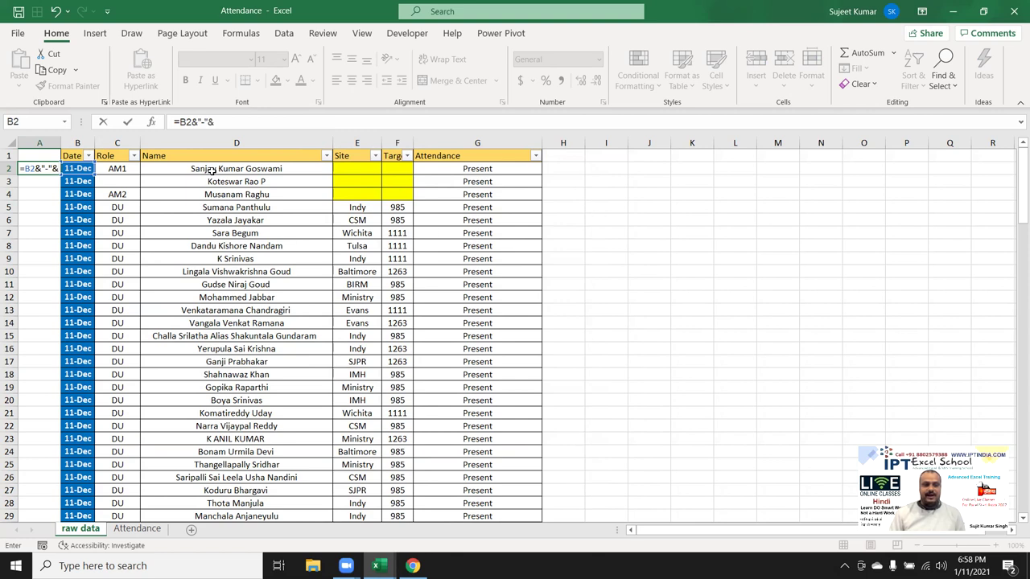
click(211, 171)
key(Return)
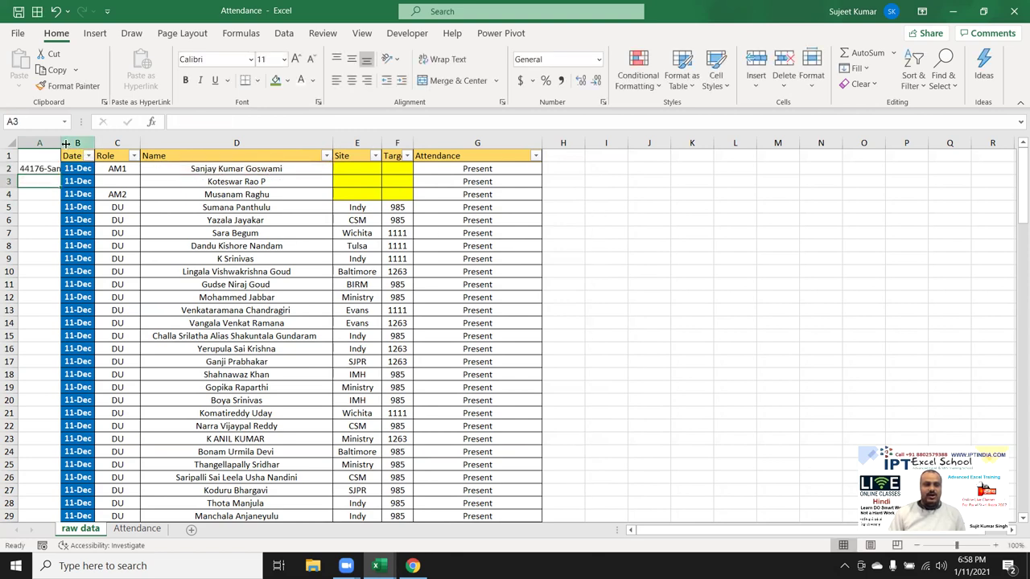
Step: Autofit column A and fill the date-name key formula down every raw data row
double_click(61, 143)
click(117, 171)
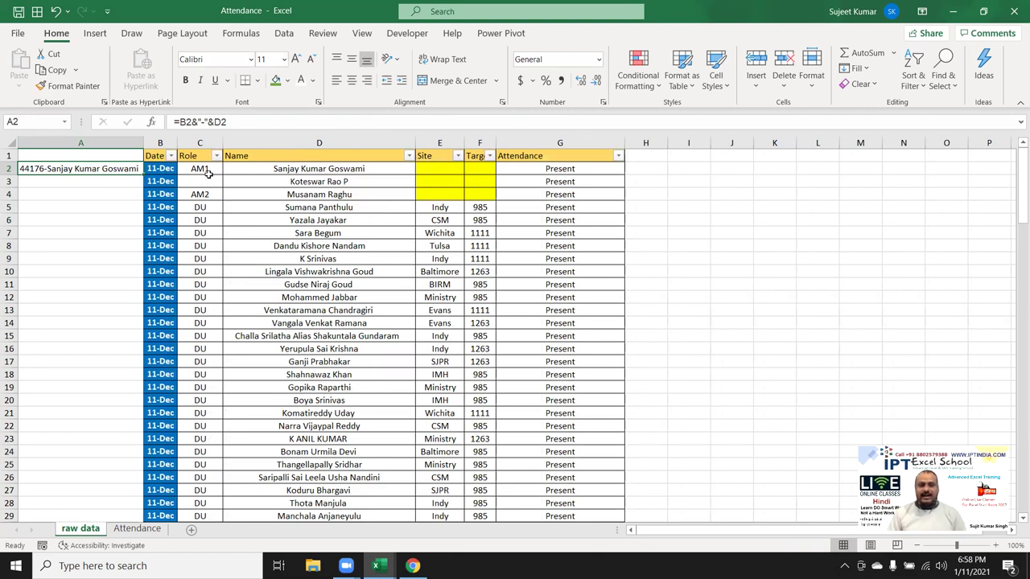
click(136, 529)
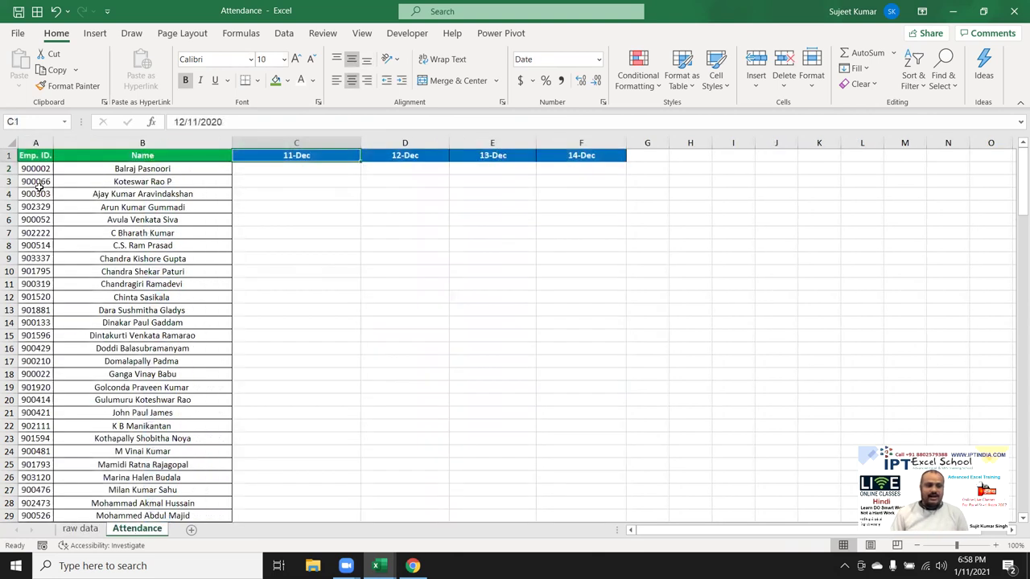
drag(36, 194, 36, 271)
drag(139, 195, 96, 271)
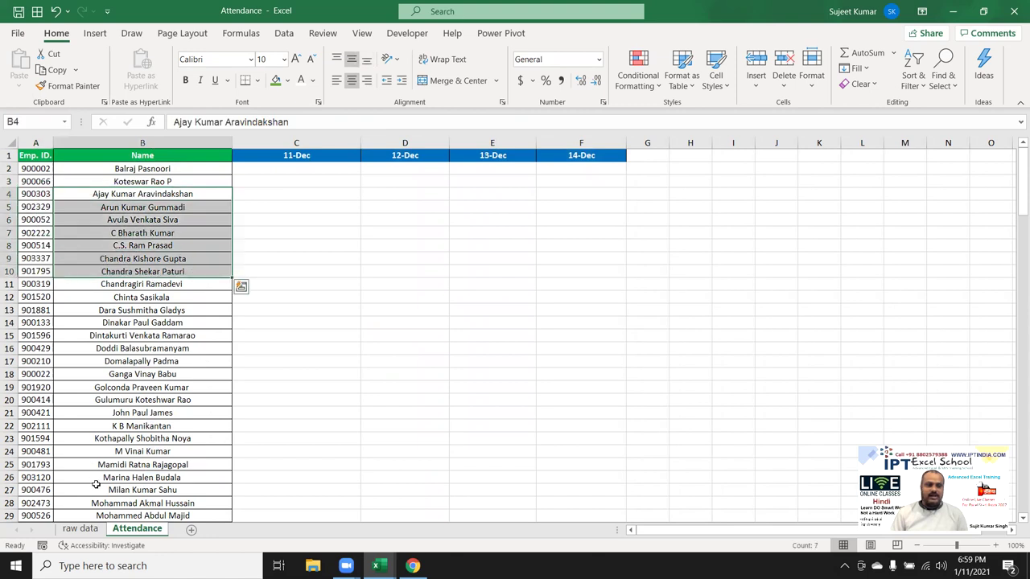
click(80, 529)
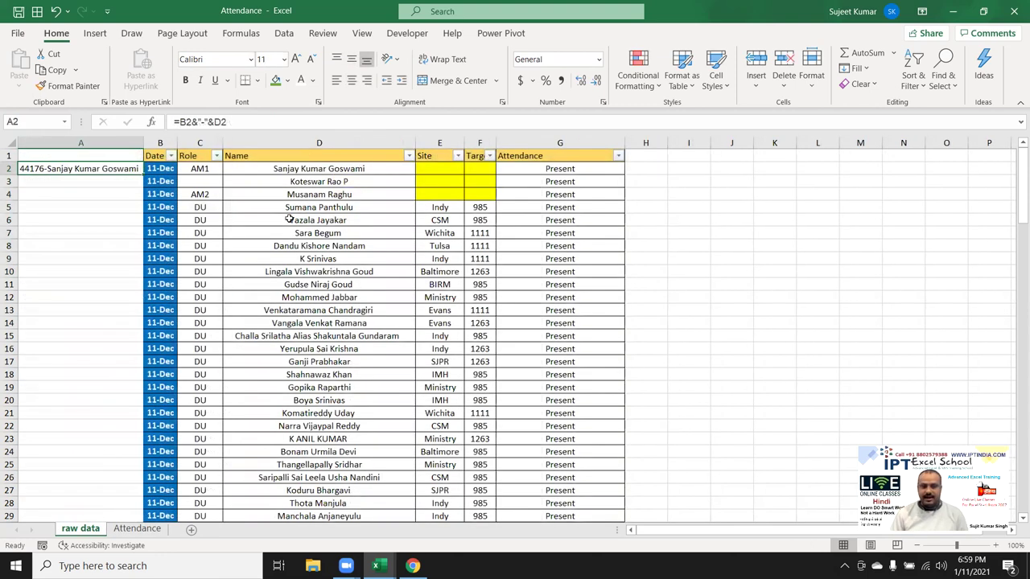
double_click(142, 175)
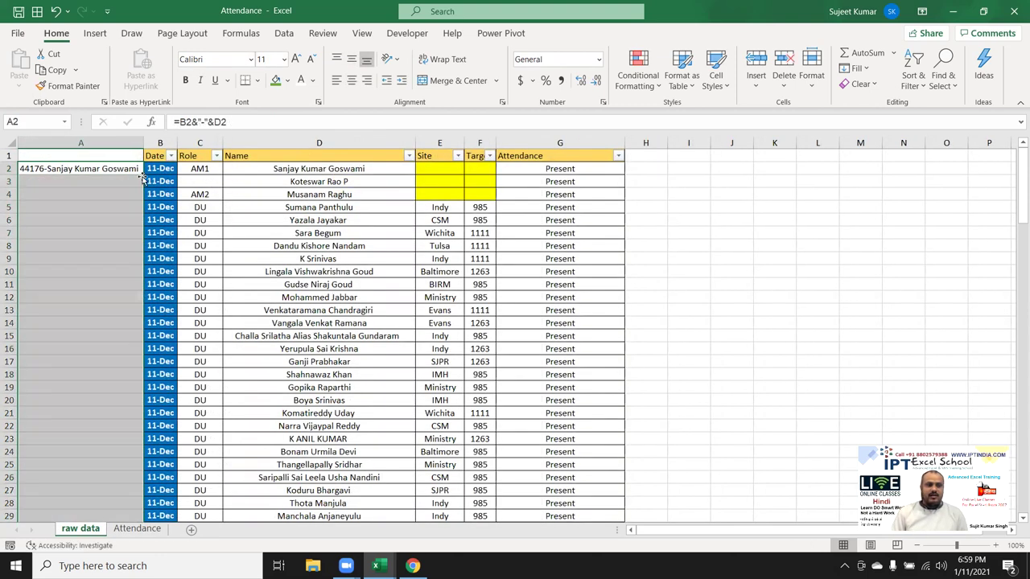
click(73, 207)
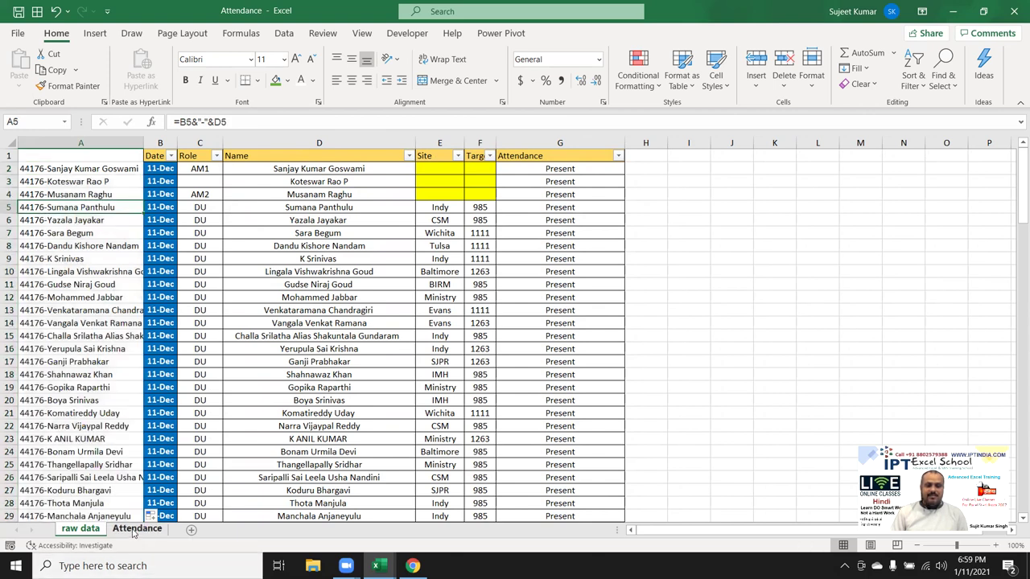
click(136, 529)
Step: Enter =VLOOKUP(B2,'raw data'!A:G,7,0) in Attendance cell C2
click(260, 164)
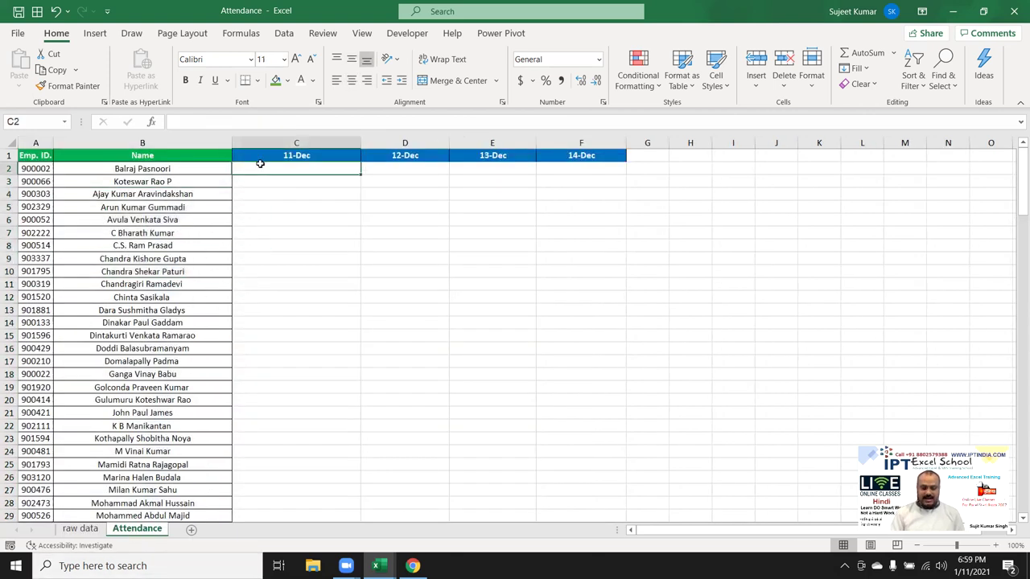
text(=vl)
key(Tab)
key(Left)
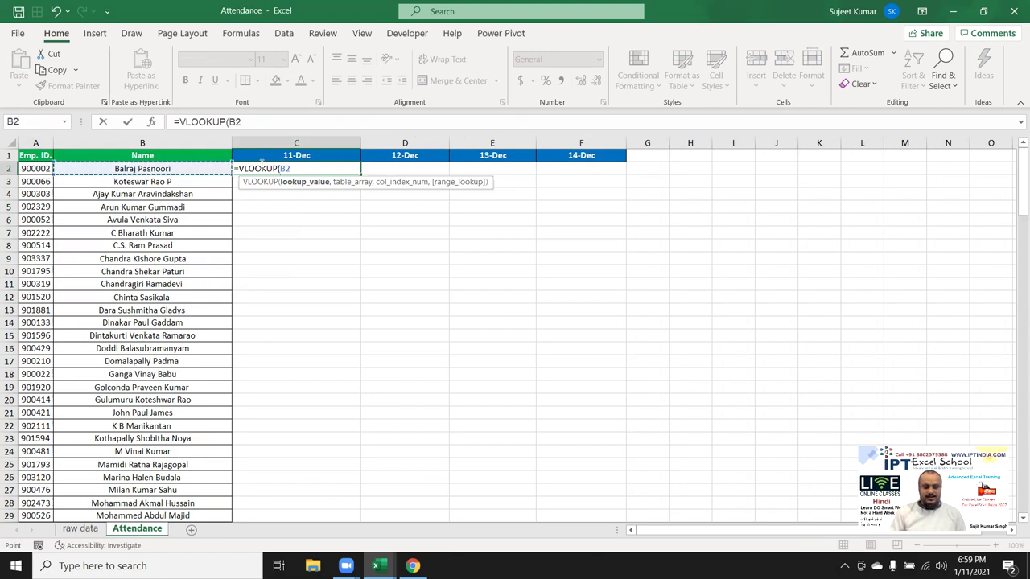
text(,)
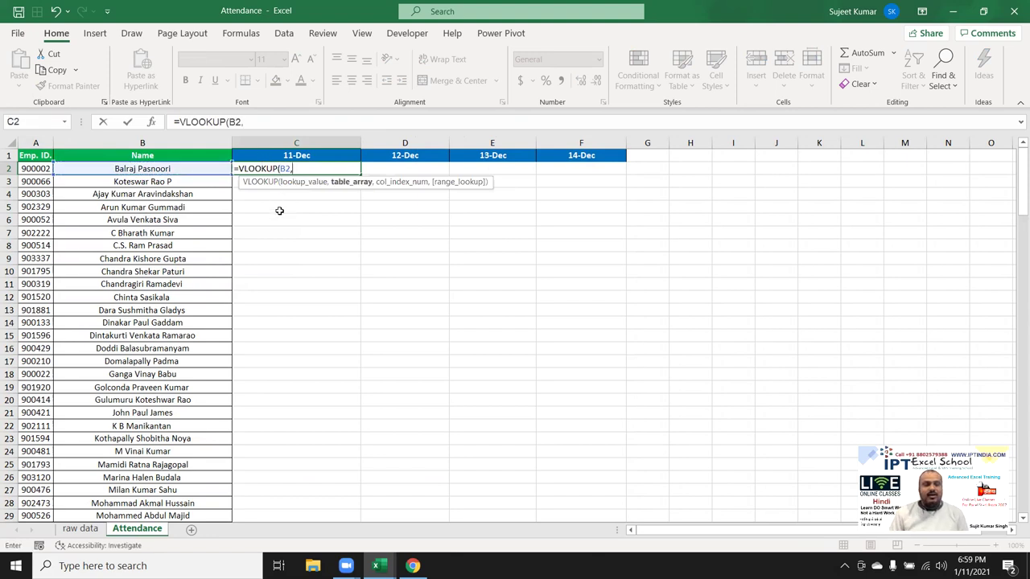
click(80, 529)
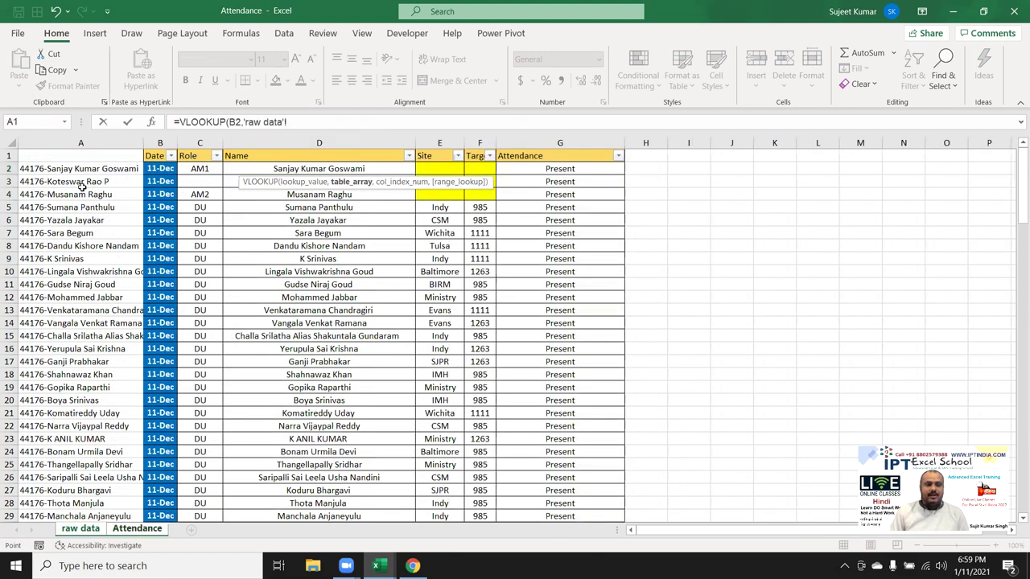
mouse_move(81, 143)
mouse_down()
mouse_move(498, 131)
mouse_move(518, 117)
mouse_up()
text(,7,0)
key(Return)
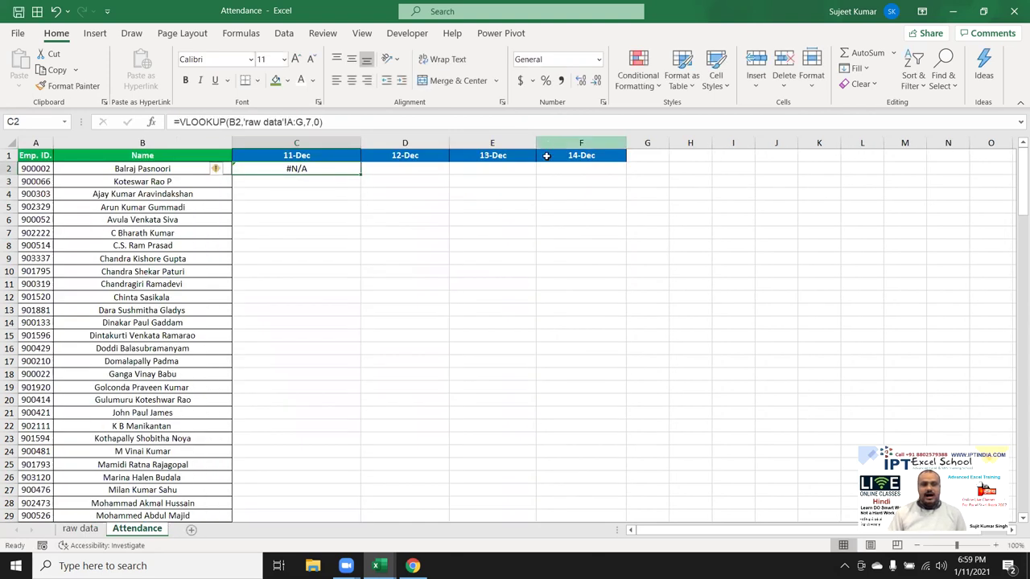
Step: Change the lookup value to C1&"-"&B2 and check the 11-Dec header's date value
click(279, 122)
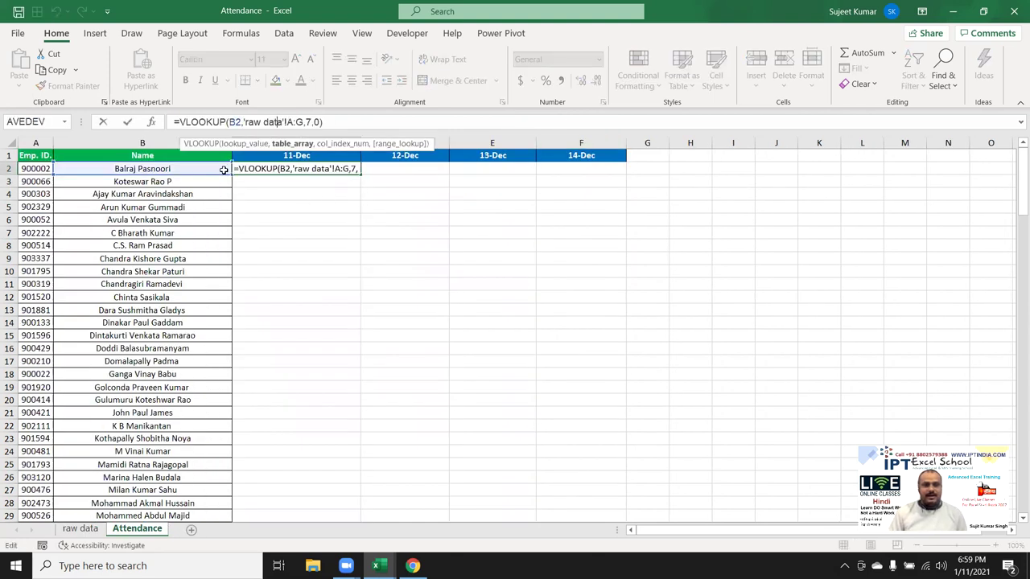
click(231, 122)
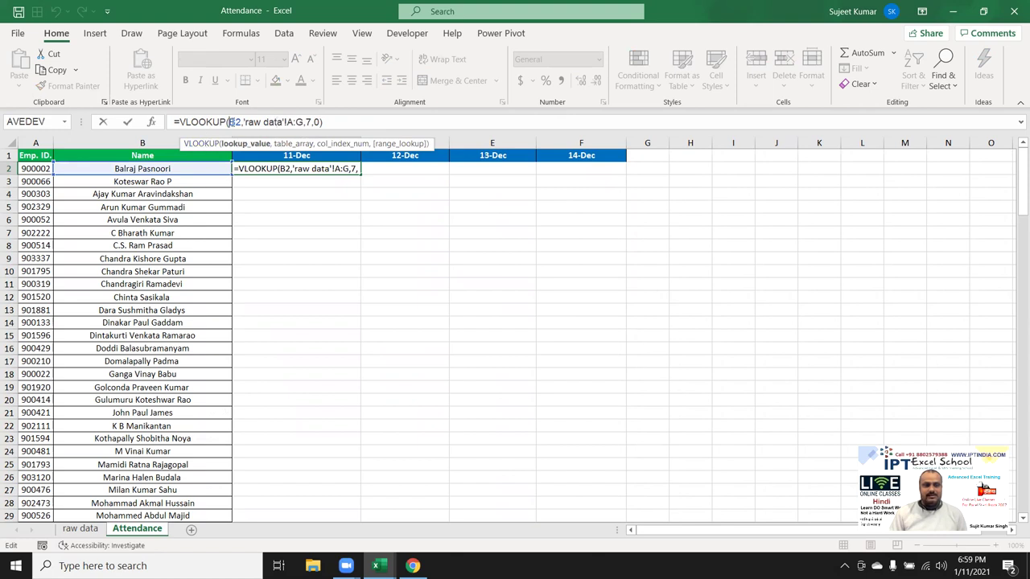
click(254, 154)
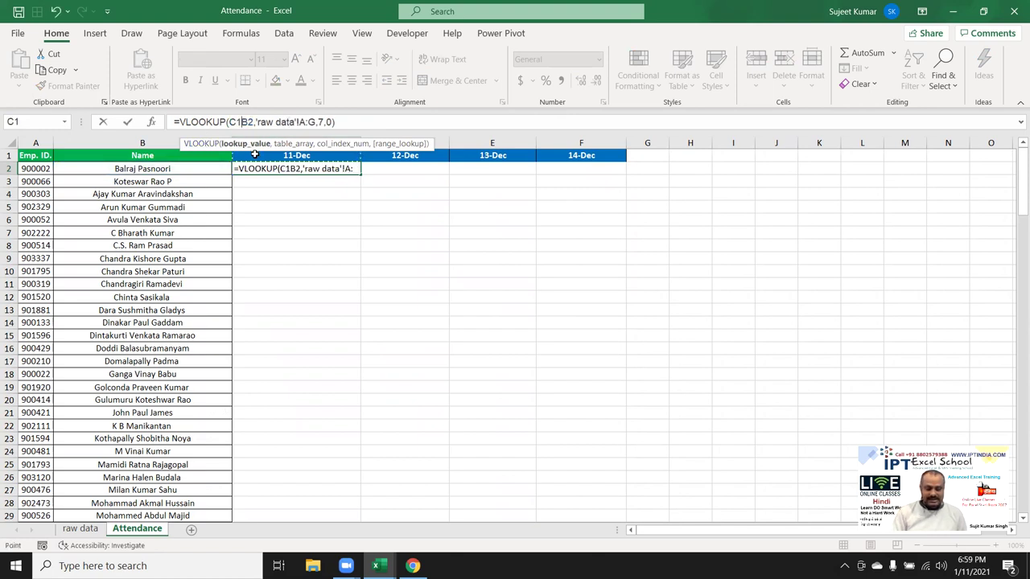
text(&"-"&)
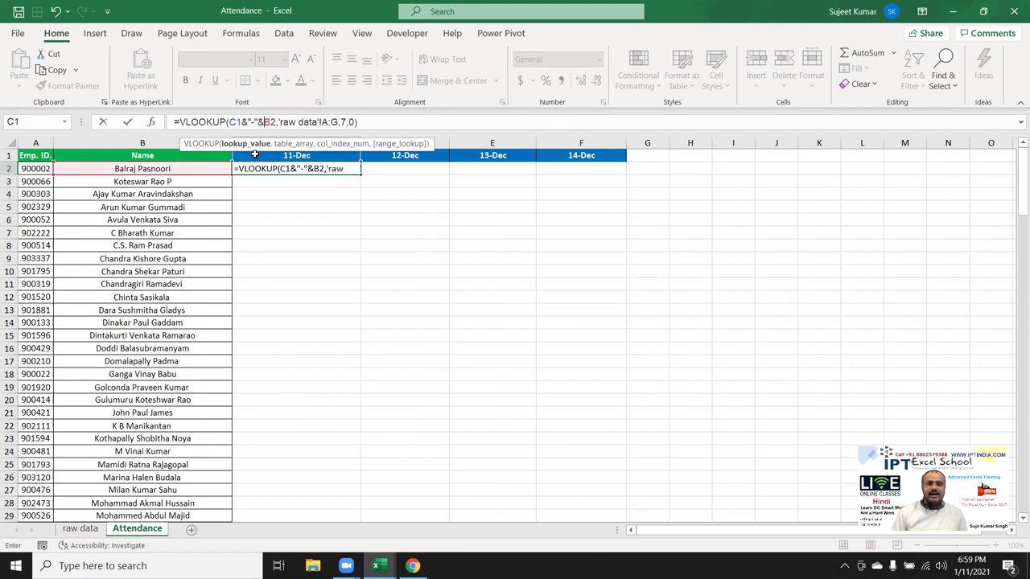
key(ctrl+Return)
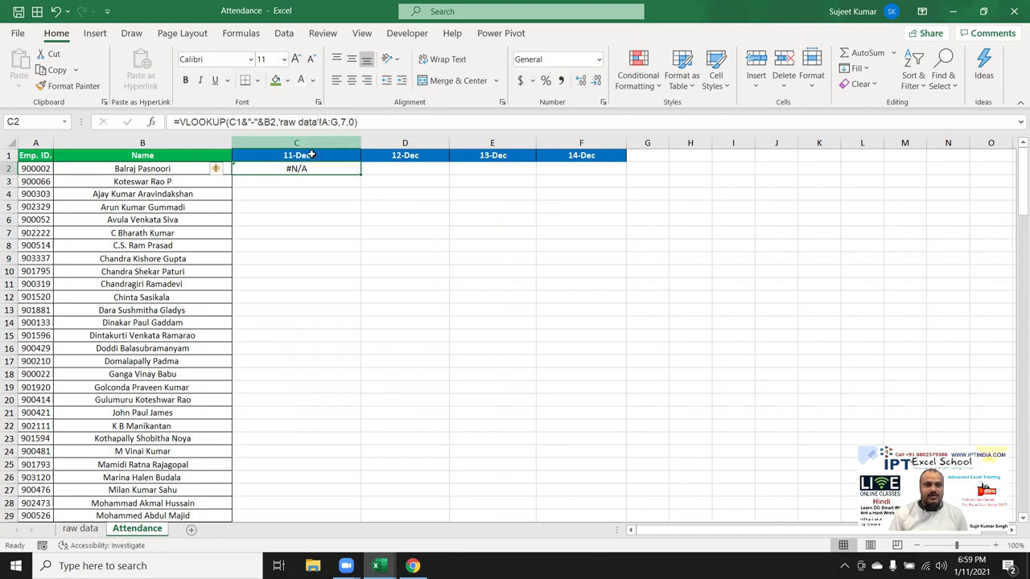
click(312, 155)
click(306, 170)
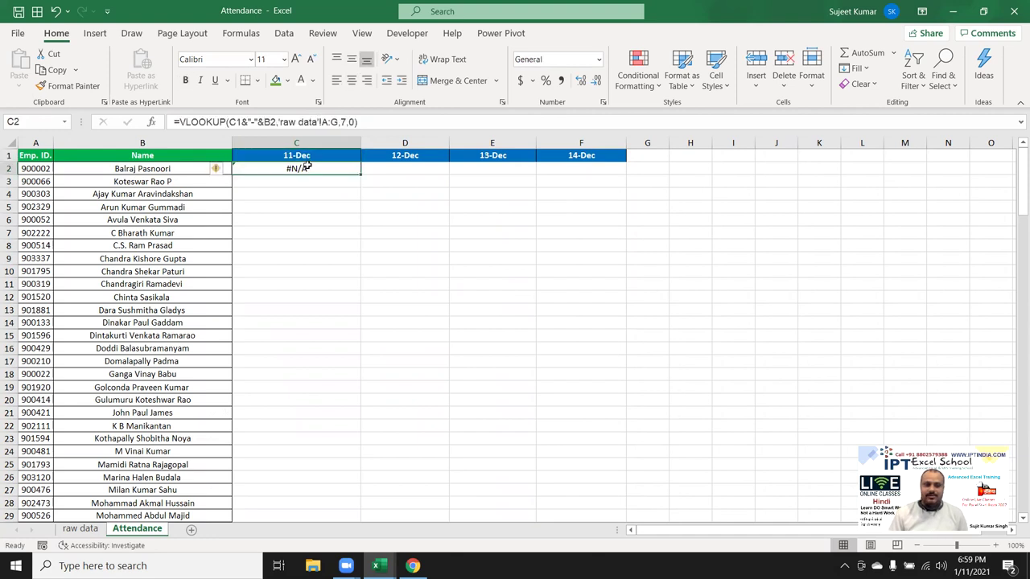
Step: Wrap the C2 lookup formula in IFERROR with a blank fallback
click(180, 122)
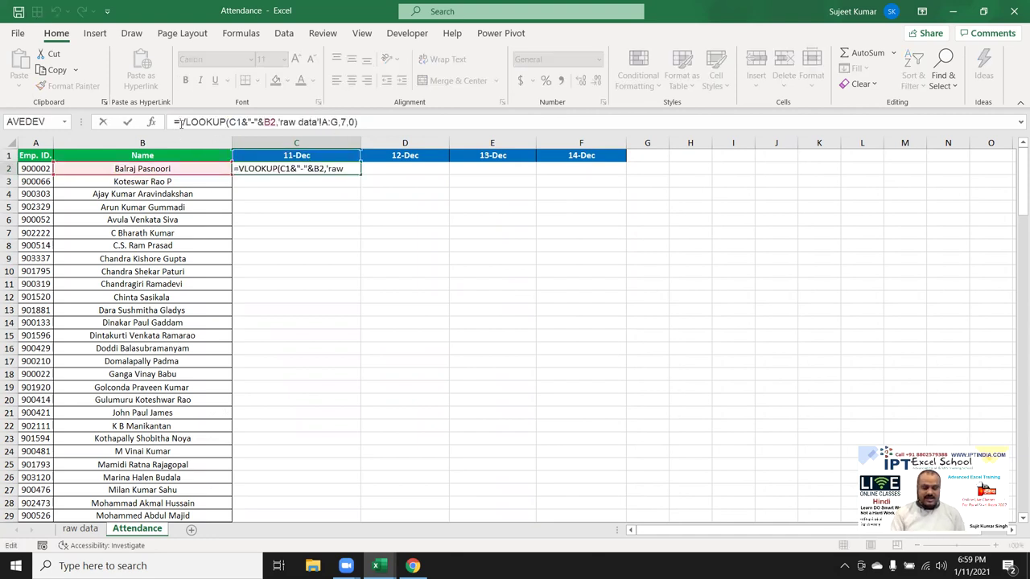
text(IFERROR()
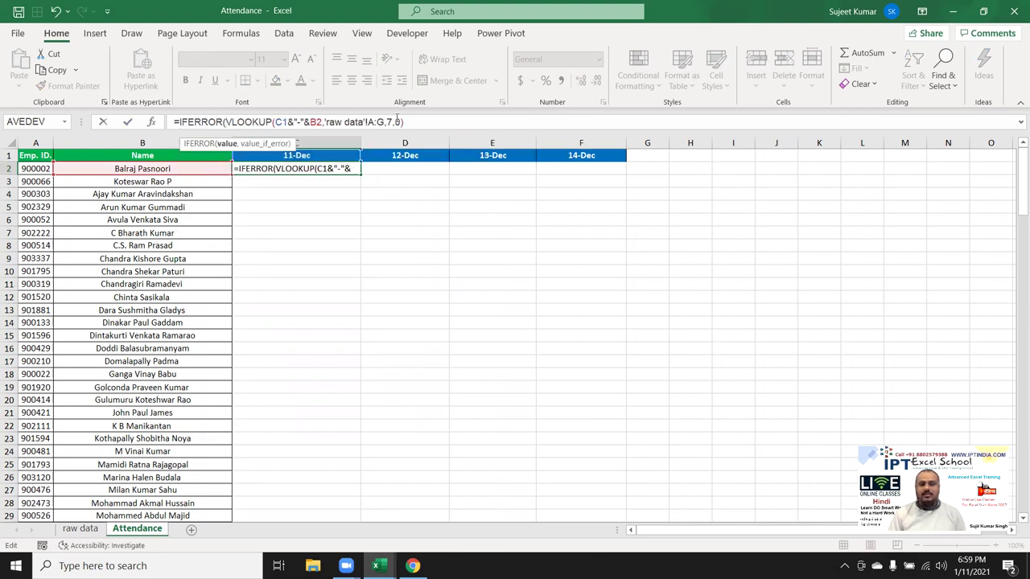
click(421, 126)
text(,0)
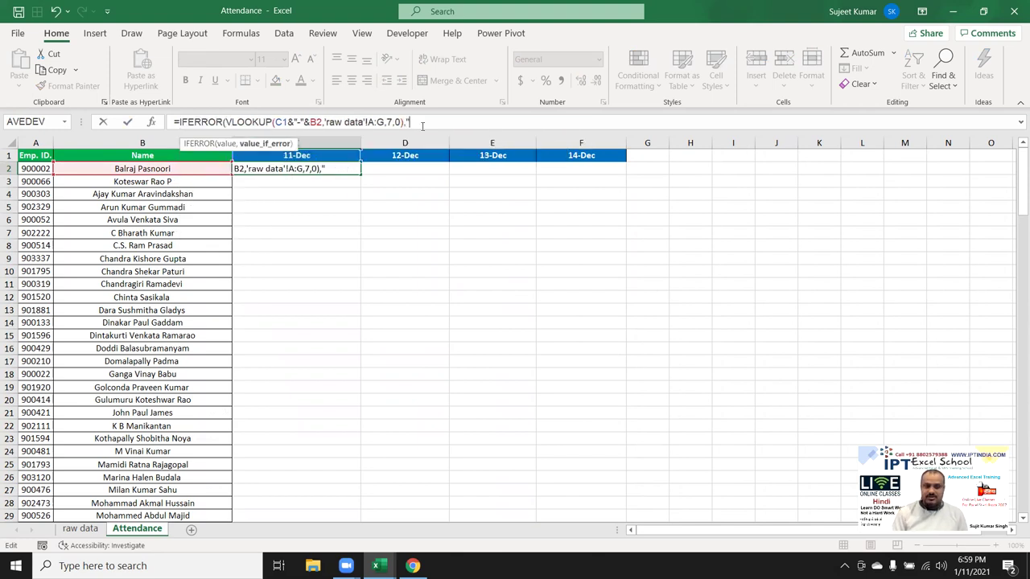
text())
key(ctrl+Return)
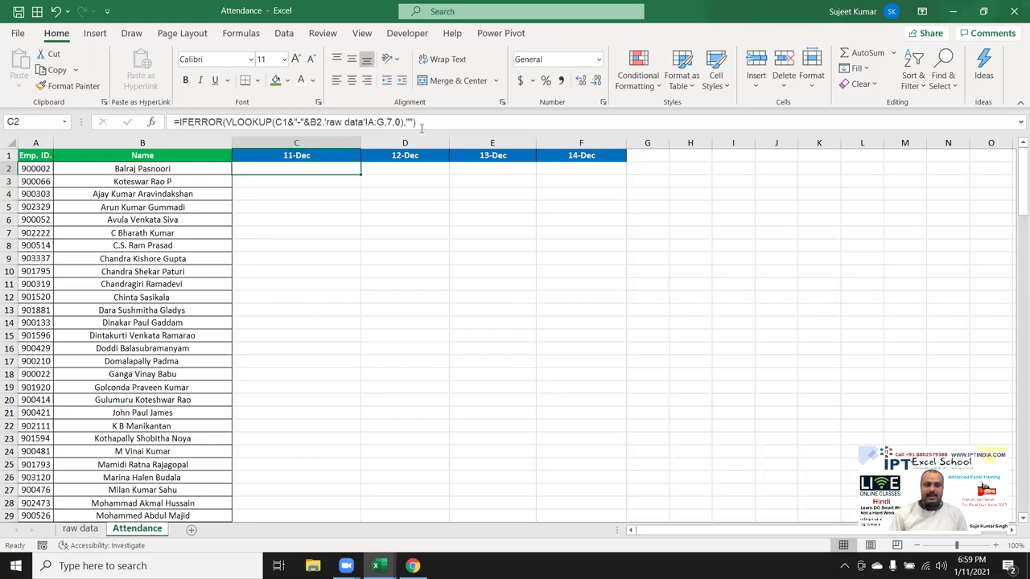
Step: Anchor the formula references as C$1, $B2 and 'raw data'!$A:$G
click(276, 122)
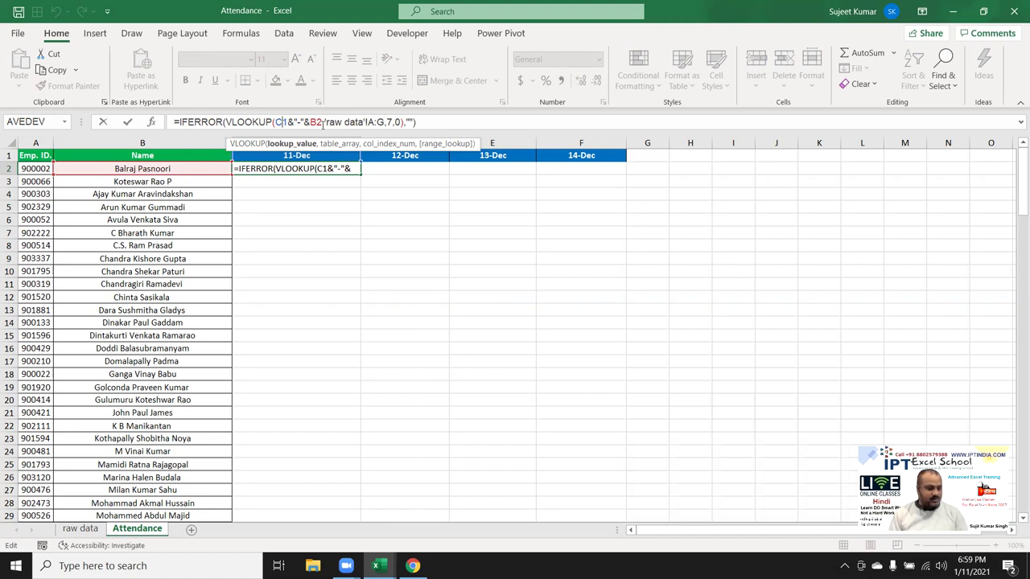
text($)
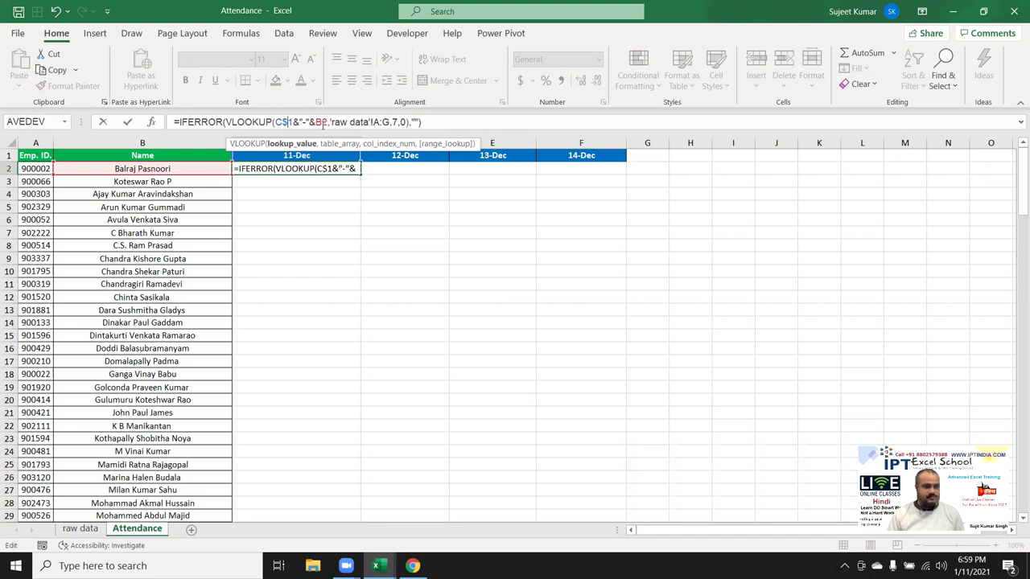
key(Return)
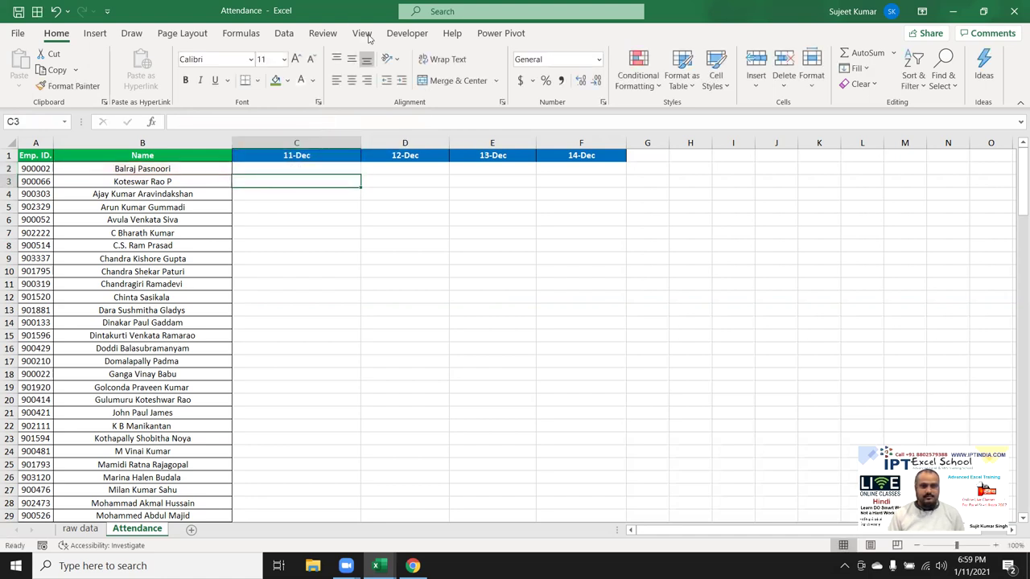
key(Up)
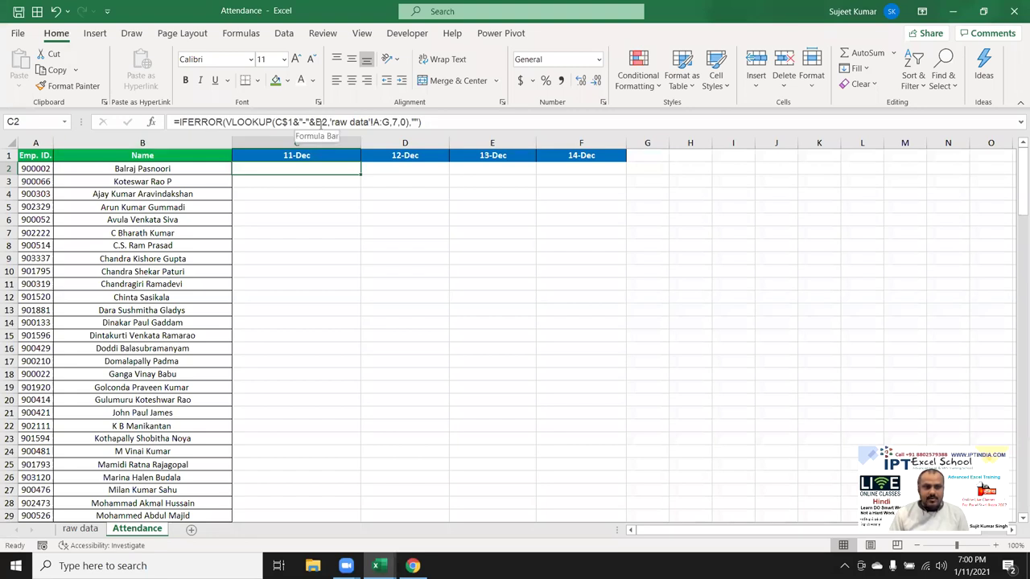
click(324, 121)
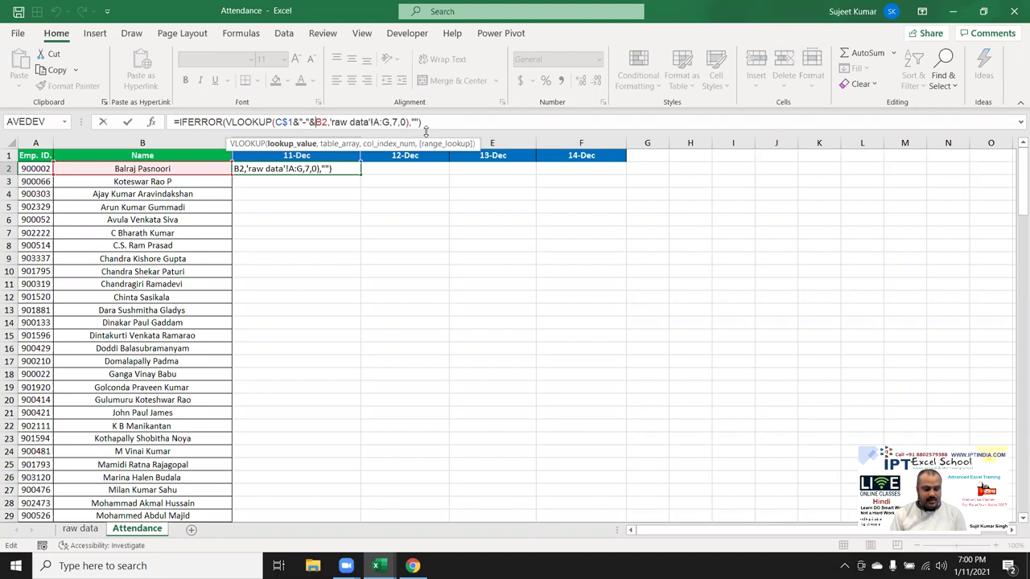
text($)
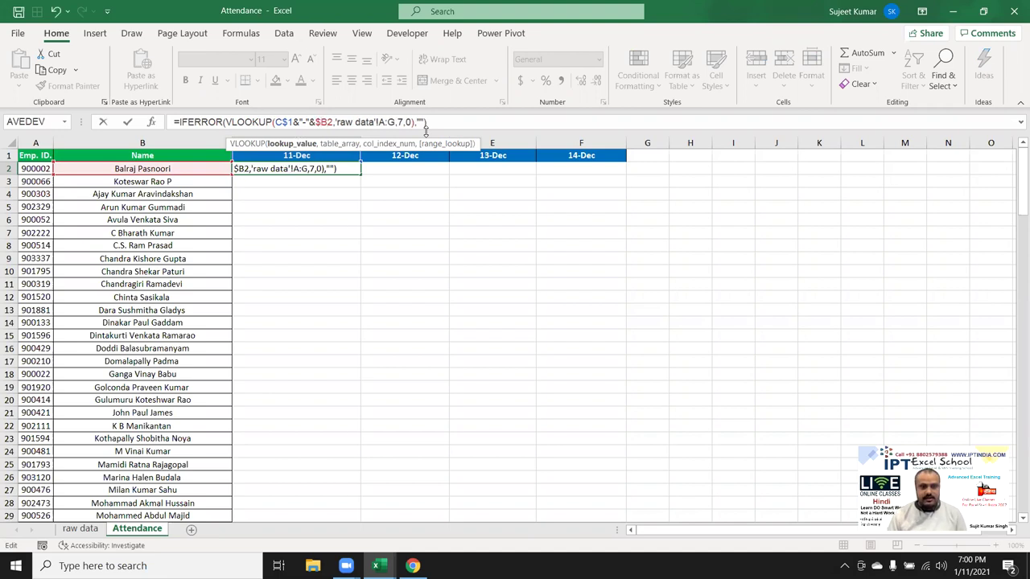
click(385, 122)
key(F4)
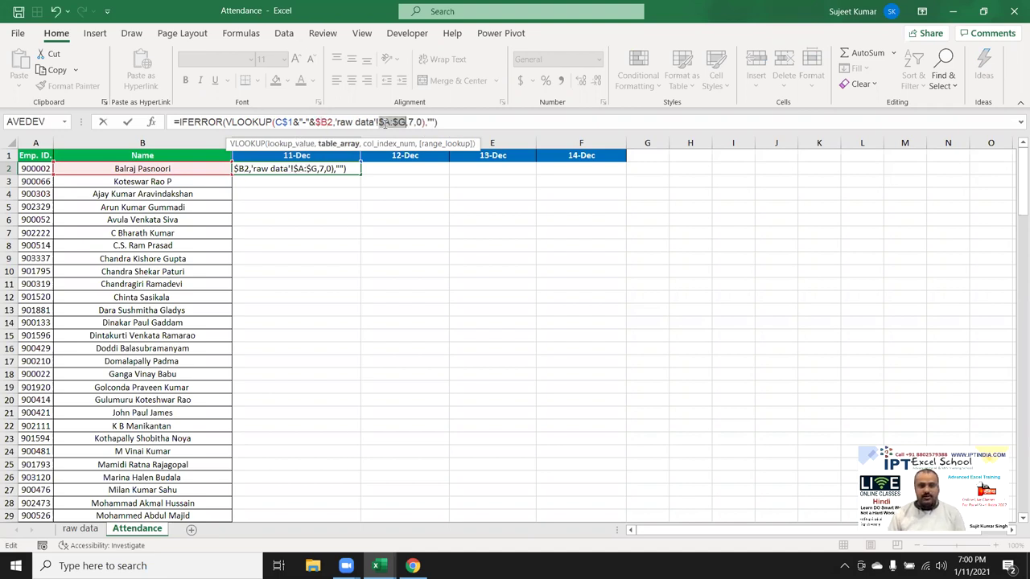
key(ctrl+Return)
Step: Fill the formula across to 14-Dec and down for all employees, then copy the name in B4
key(shift+Right)
key(shift+Right)
key(shift+Right)
key(shift+Right)
key(shift+Left)
key(ctrl+r)
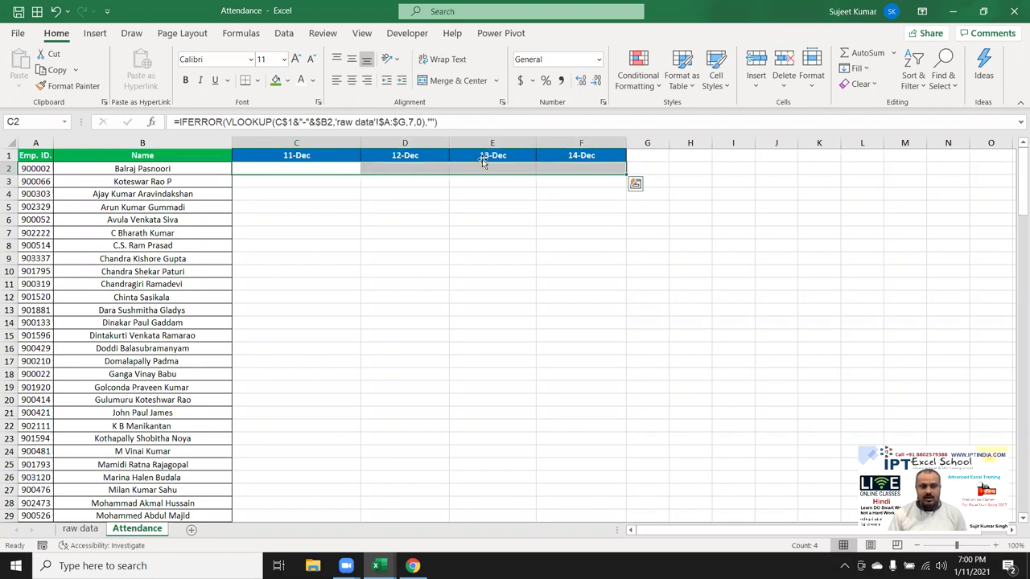
double_click(624, 175)
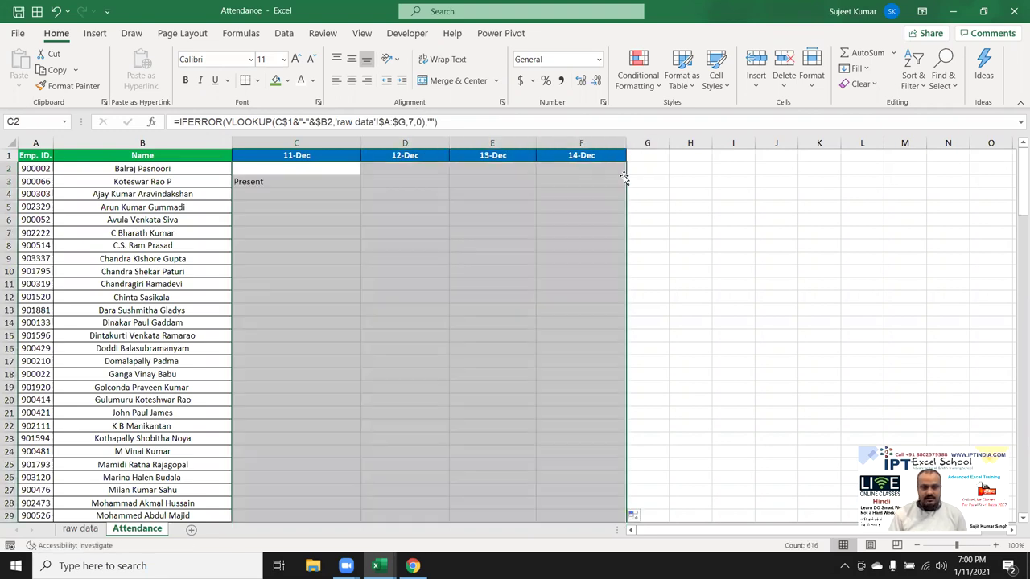
click(267, 182)
key(Down)
key(Down)
key(Down)
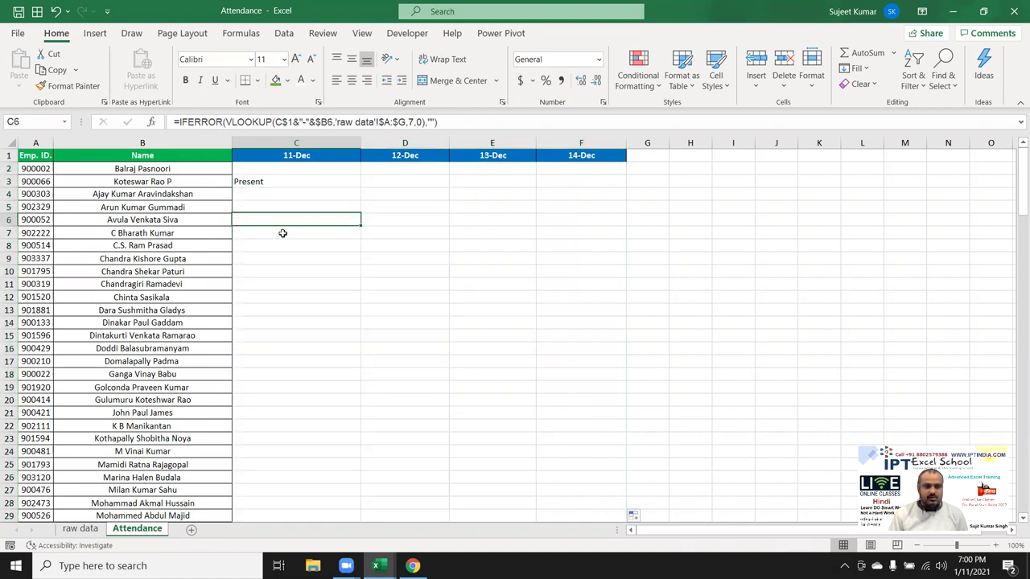
click(205, 181)
click(173, 195)
key(ctrl+c)
Step: Search raw data for the copied B4 name, then browse the Name column entries after no match
click(87, 529)
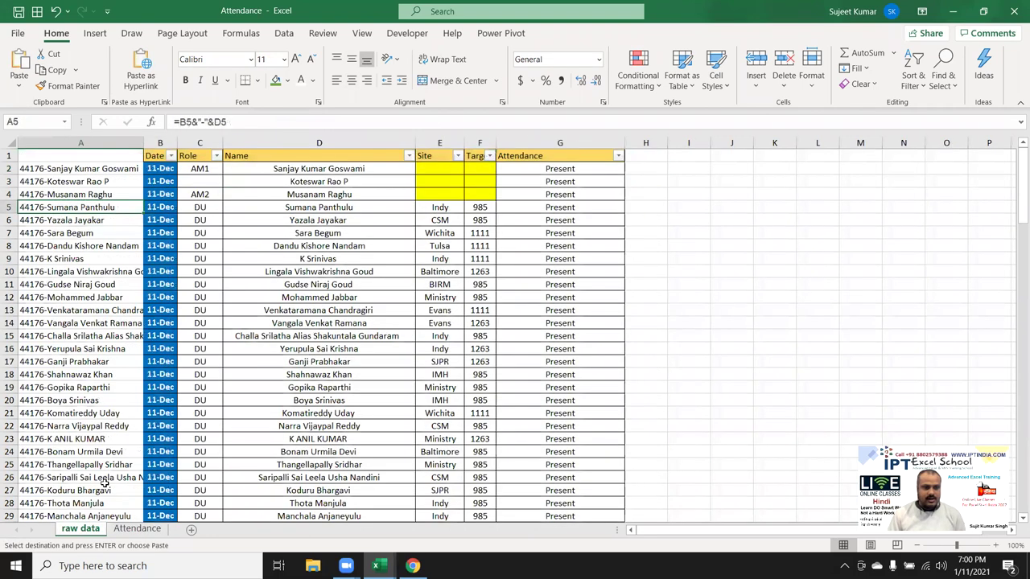
key(ctrl+f)
key(ctrl+v)
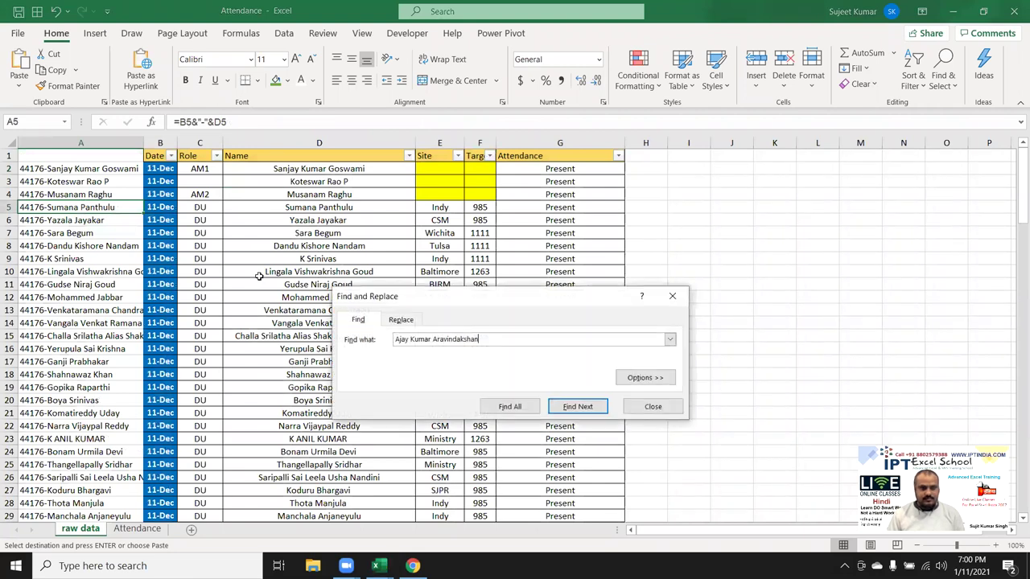
key(Return)
key(Return)
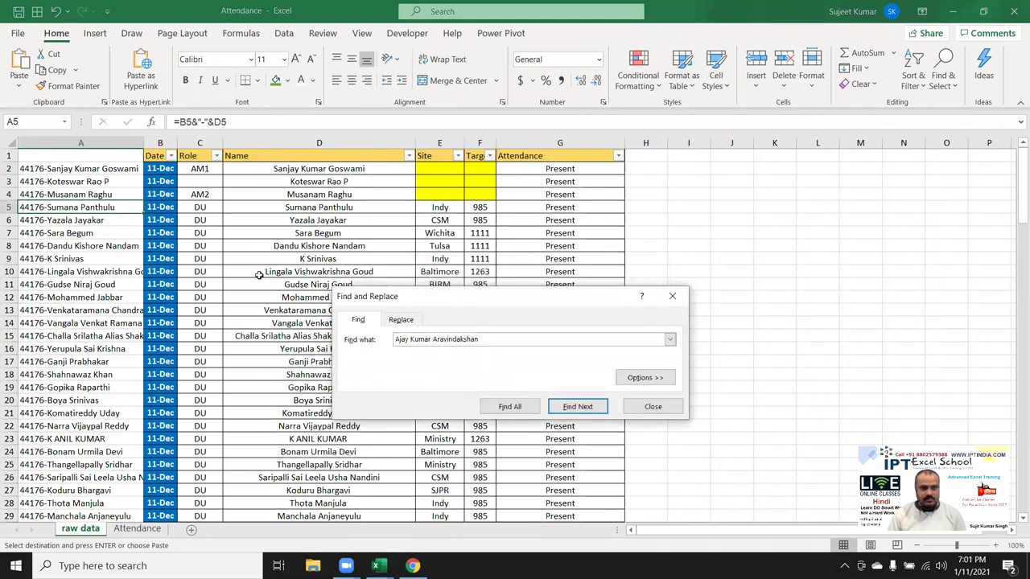
key(Escape)
scroll(250, 298, down, 4)
scroll(230, 424, down, 7)
scroll(230, 426, down, 9)
scroll(222, 439, down, 9)
scroll(221, 439, up, 8)
scroll(225, 431, up, 6)
scroll(232, 418, up, 8)
scroll(233, 418, up, 4)
scroll(233, 418, up, 3)
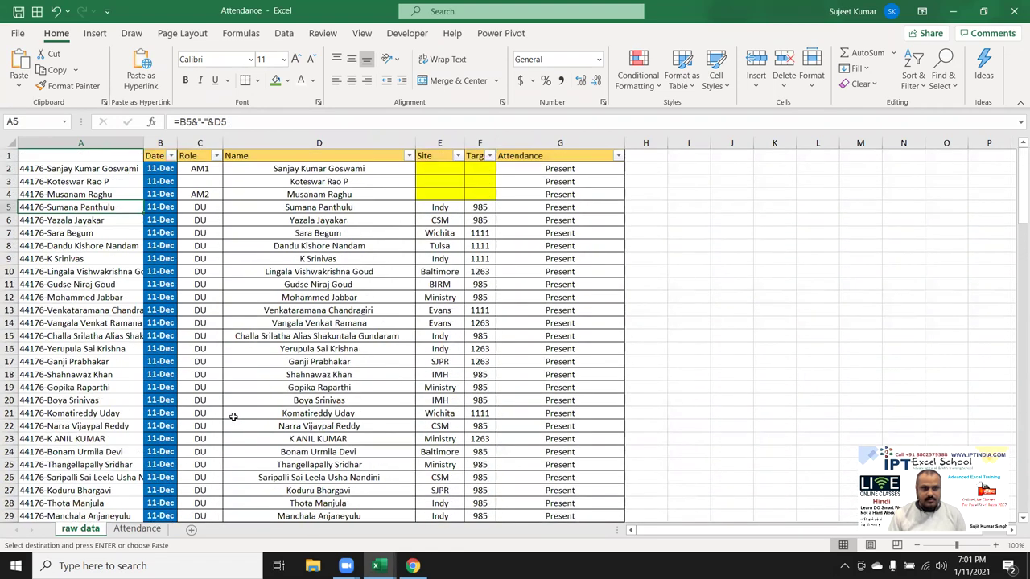
click(312, 177)
key(Down)
key(Down)
key(Down)
key(Down)
key(Down)
key(Down)
click(319, 322)
click(316, 169)
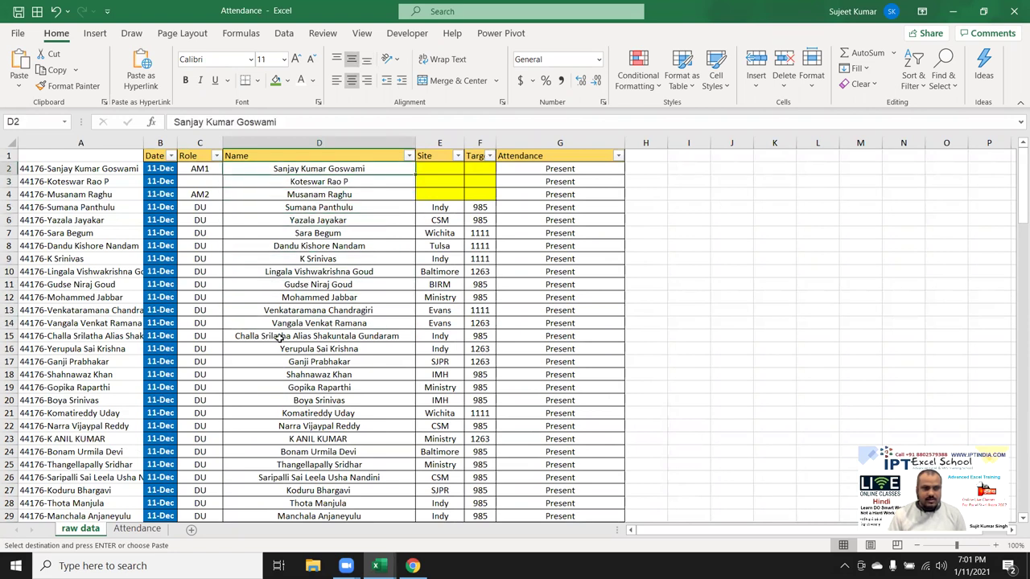
Step: Inspect the spacing of the names in B4 and B2 on Attendance and copy B2
click(136, 529)
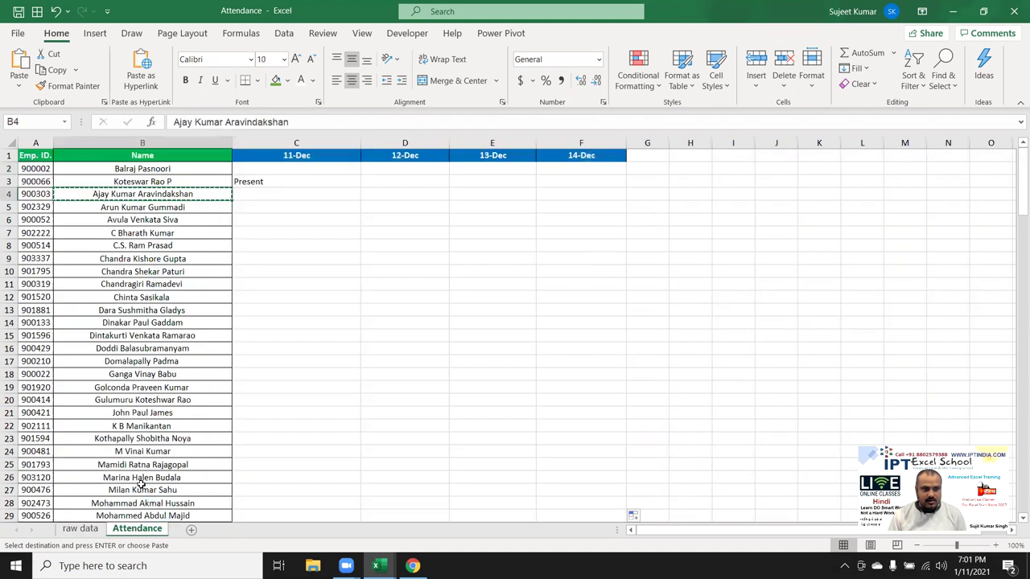
key(Escape)
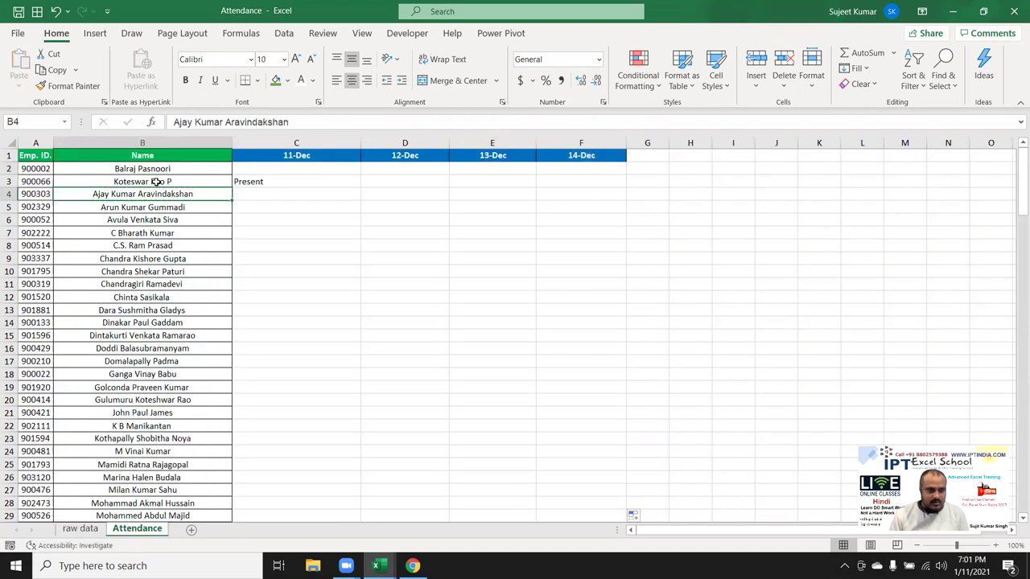
click(176, 168)
click(189, 193)
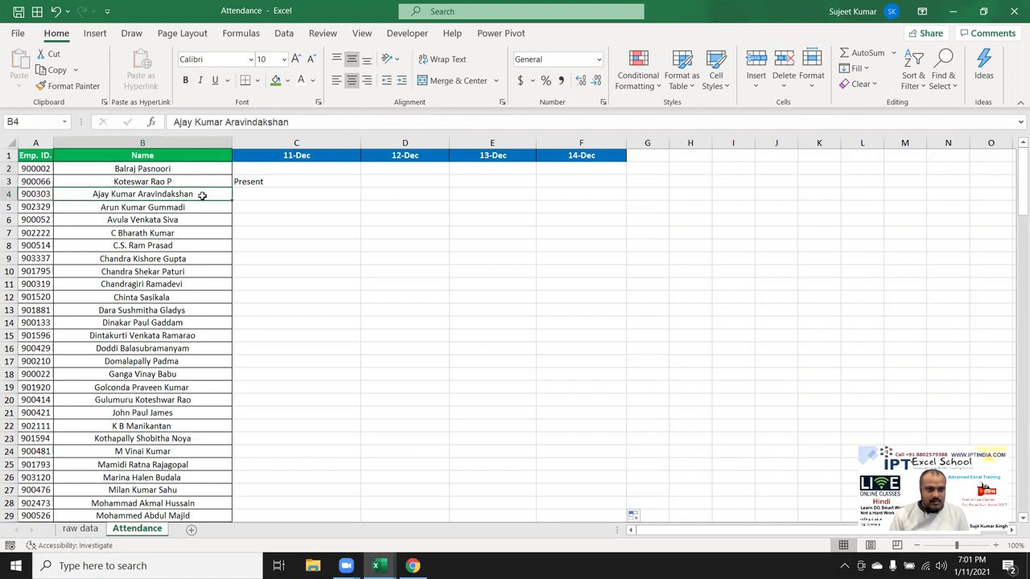
double_click(213, 198)
key(Escape)
click(190, 171)
double_click(191, 171)
key(Escape)
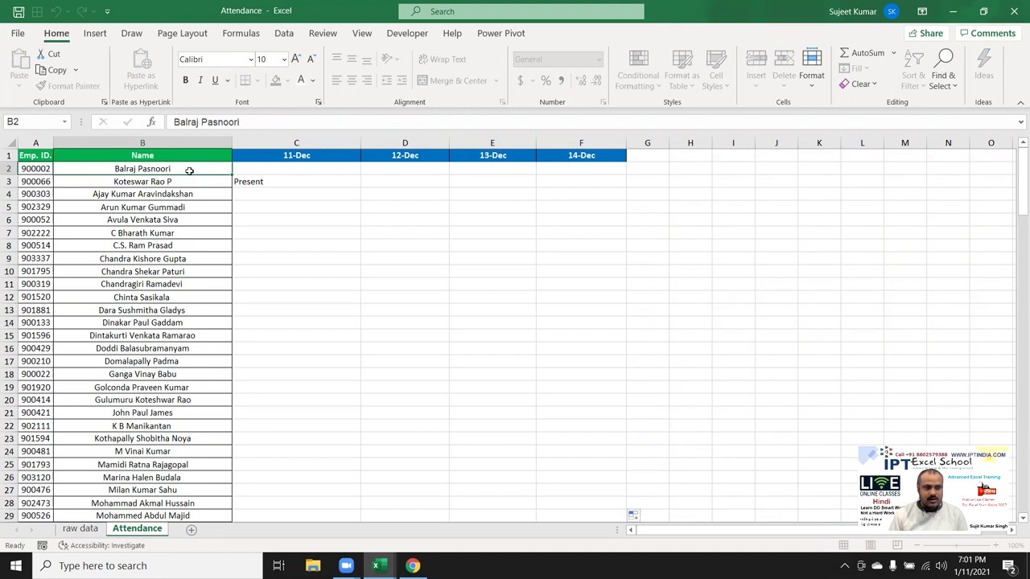
key(ctrl+c)
Step: Search the raw data Name column for the copied B2 name
click(81, 529)
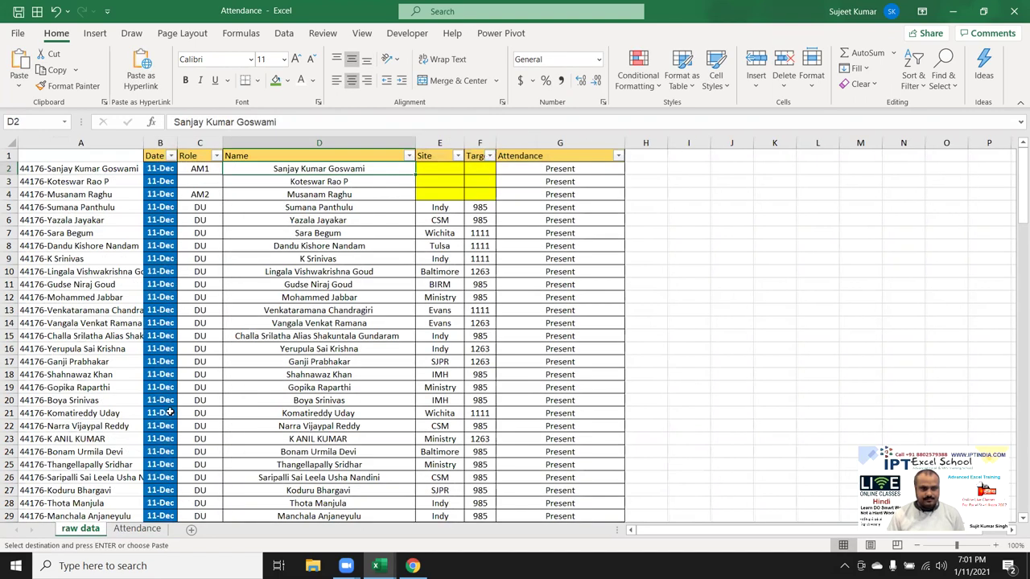
key(ctrl+f)
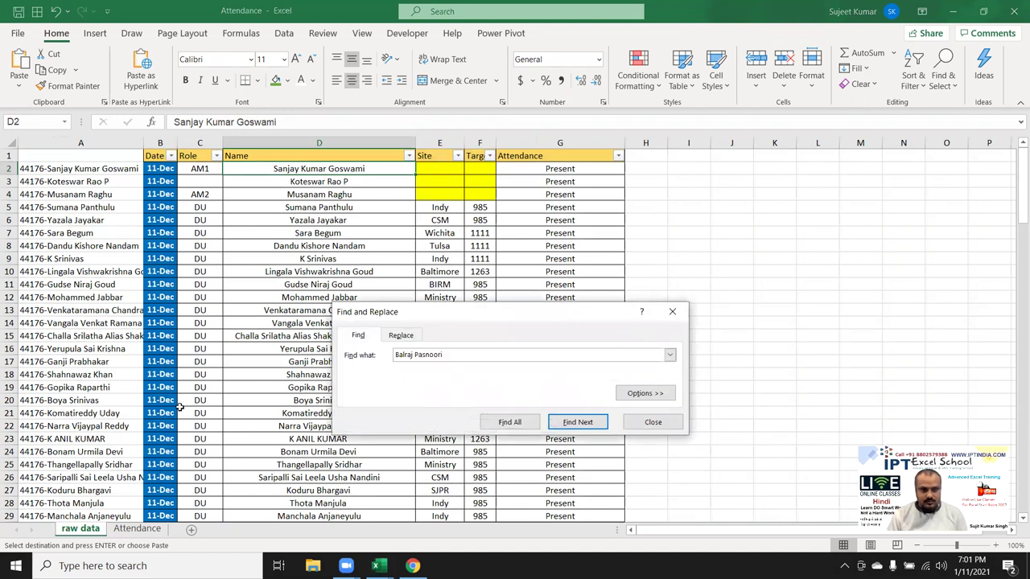
key(Return)
key(Return)
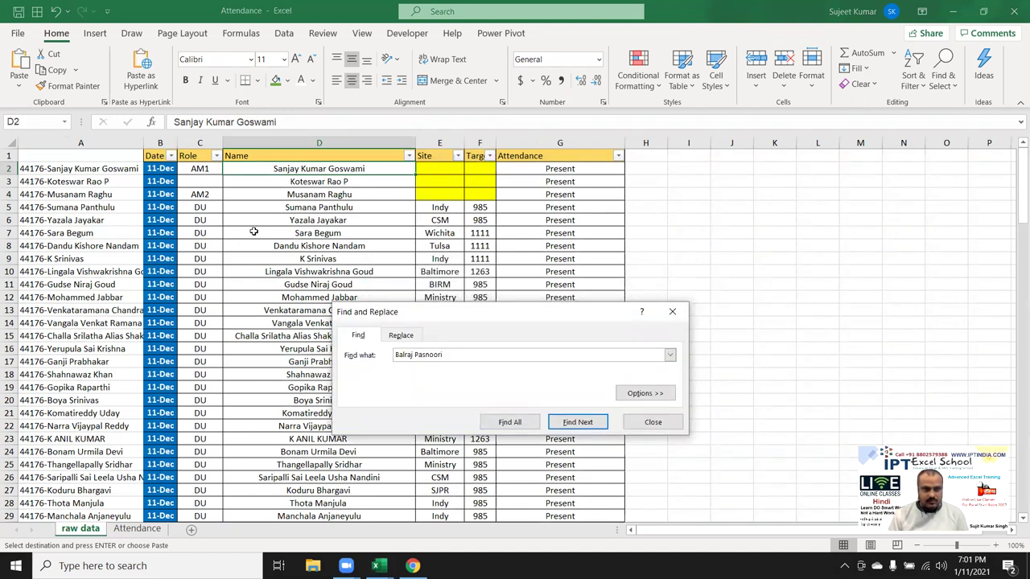
click(253, 231)
click(291, 142)
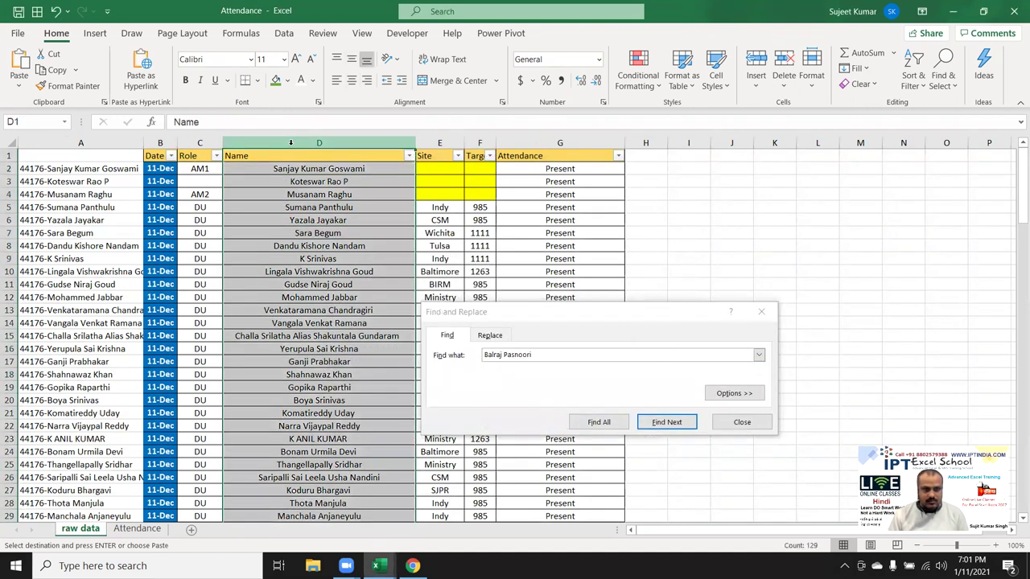
click(520, 354)
key(Return)
key(Return)
key(Escape)
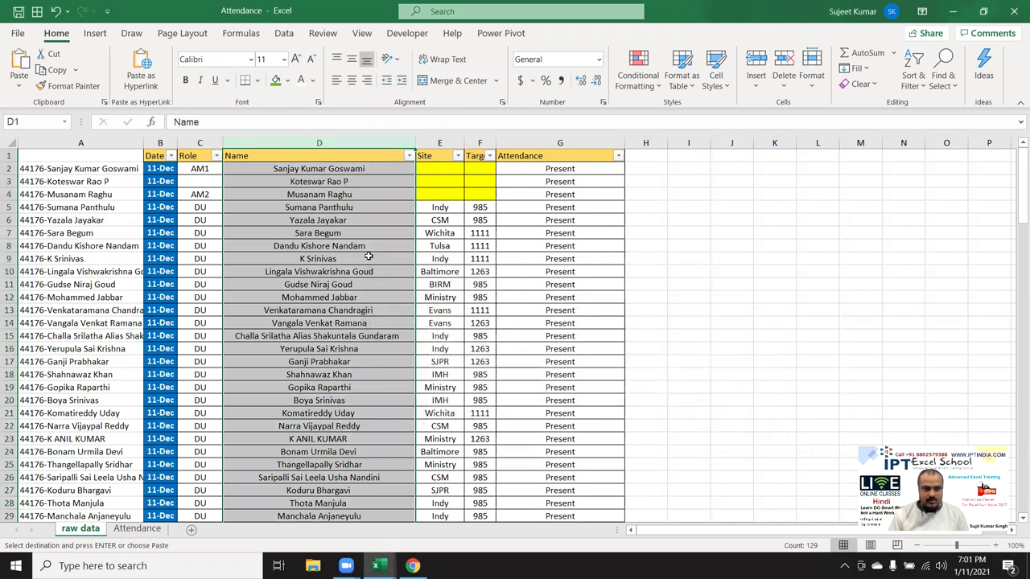
Step: Scroll through the raw data names, then return to the Attendance sheet
click(332, 400)
scroll(330, 402, down, 4)
scroll(326, 435, down, 1)
scroll(319, 471, down, 4)
scroll(319, 470, down, 5)
scroll(319, 471, down, 6)
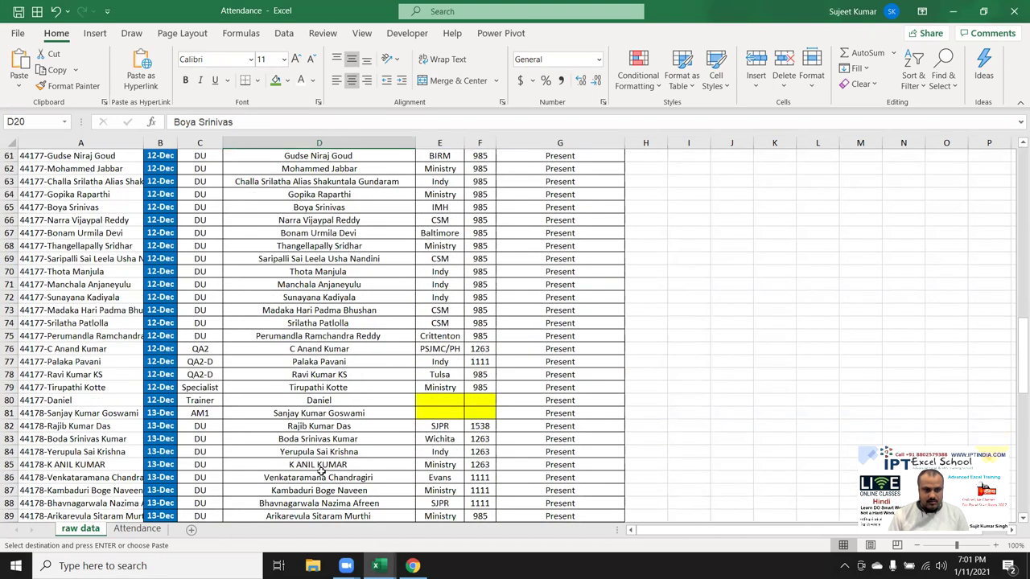
scroll(320, 471, down, 5)
scroll(320, 471, down, 3)
scroll(320, 471, down, 4)
scroll(320, 469, down, 4)
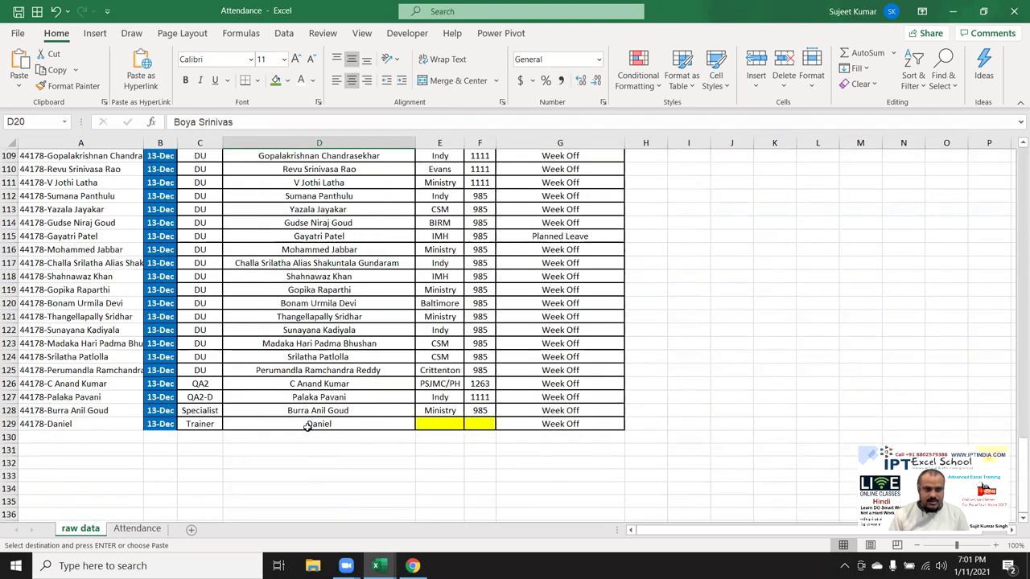
scroll(305, 427, up, 5)
scroll(306, 428, up, 7)
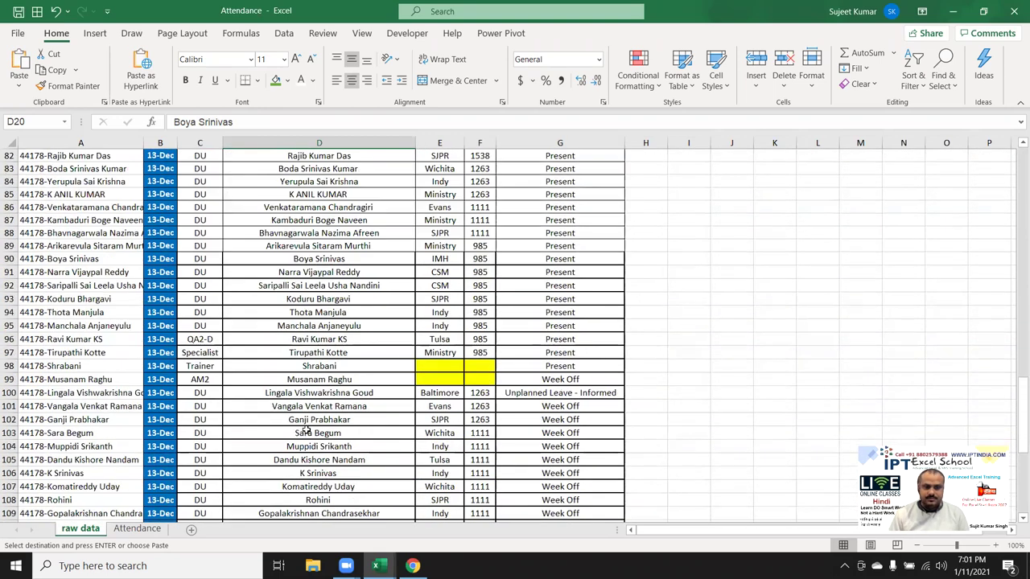
scroll(306, 428, up, 2)
click(145, 529)
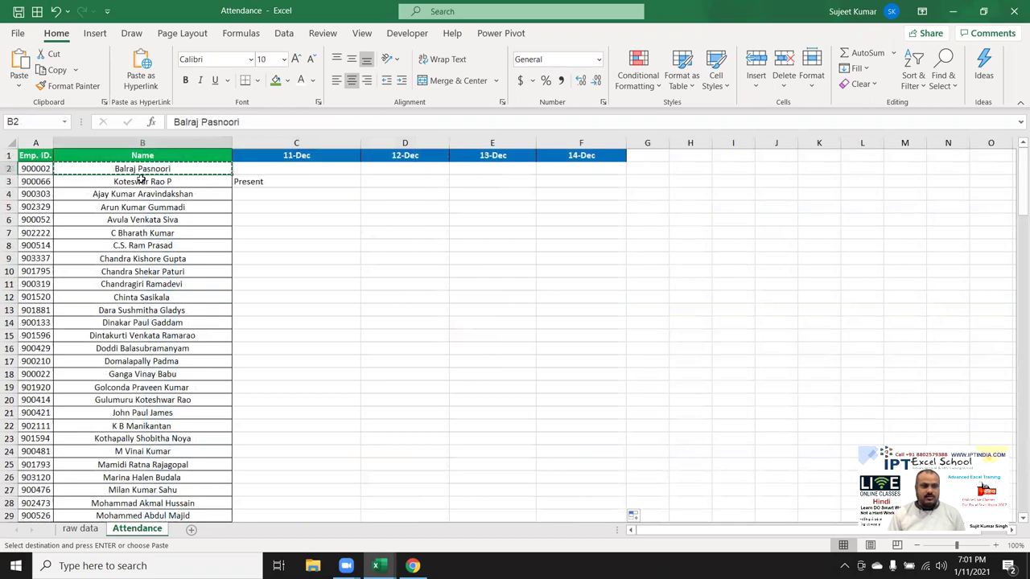
Step: Verify the employee names and the 11-Dec and 13-Dec formulas extend down to row 155
key(ctrl+shift+Down)
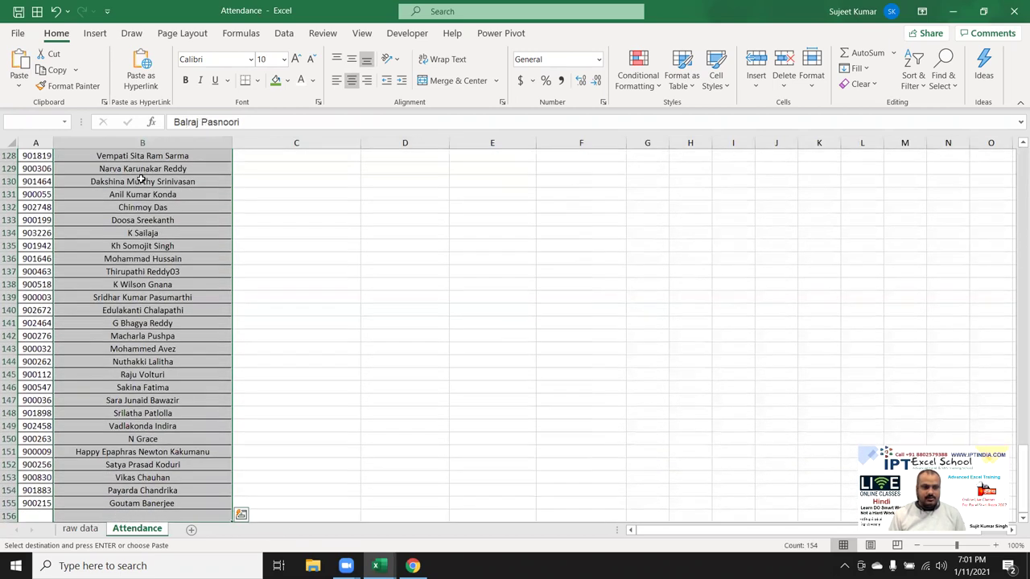
key(ctrl+Up)
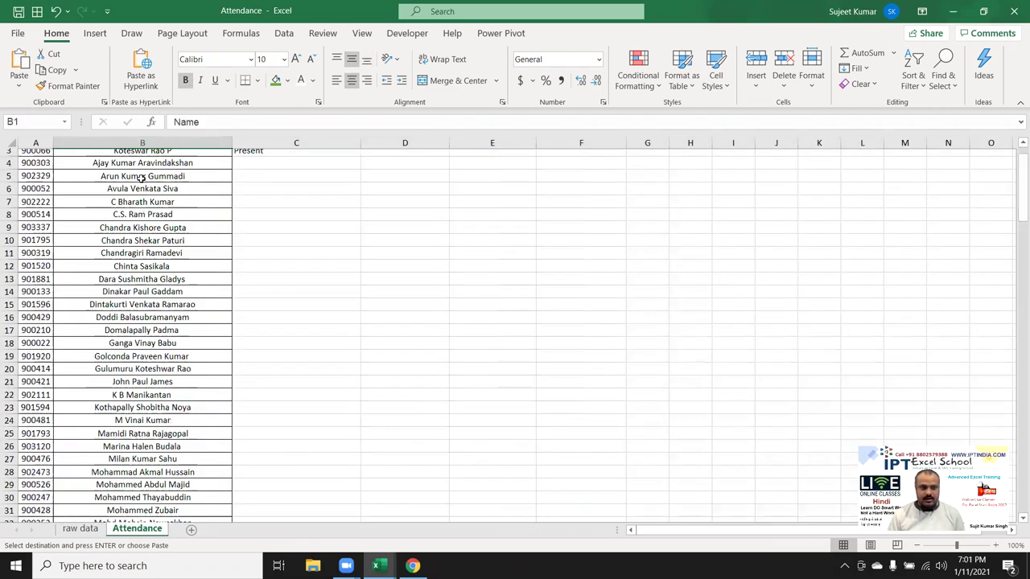
key(Down)
key(ctrl+Down)
key(ctrl+Up)
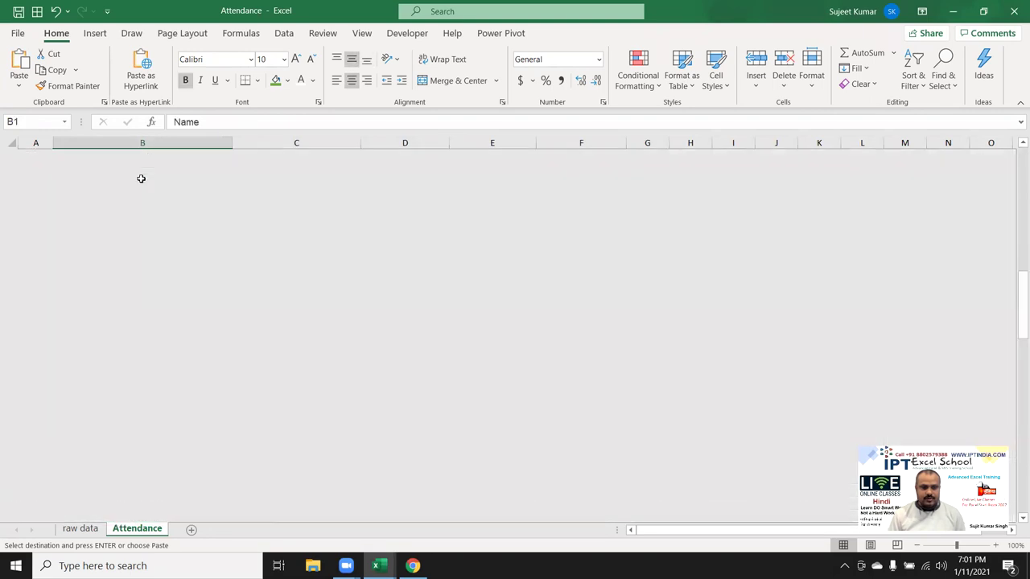
key(Down)
key(Right)
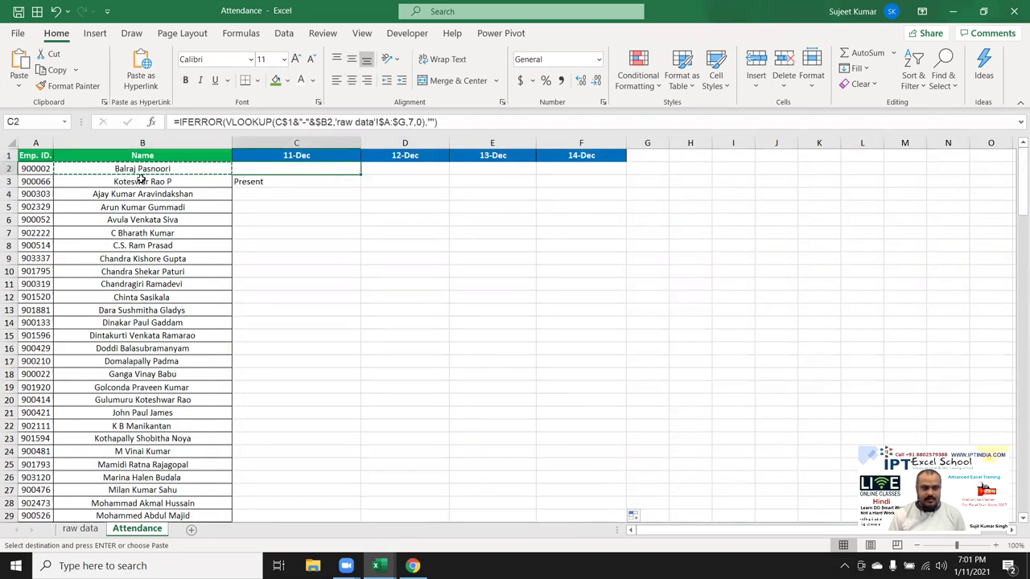
key(ctrl+Down)
key(Down)
key(Down)
key(Up)
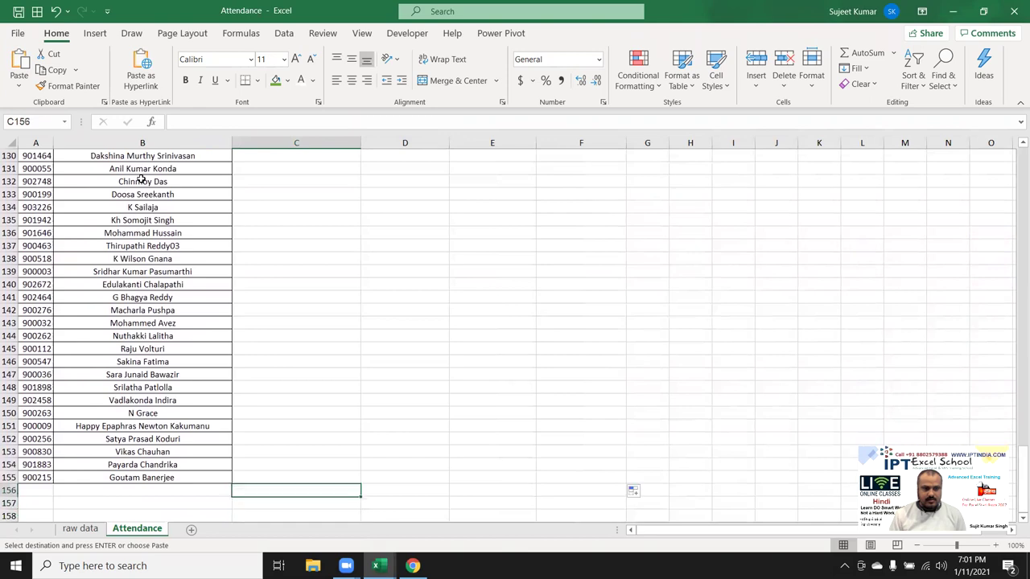
key(Up)
key(Up)
key(Right)
key(Right)
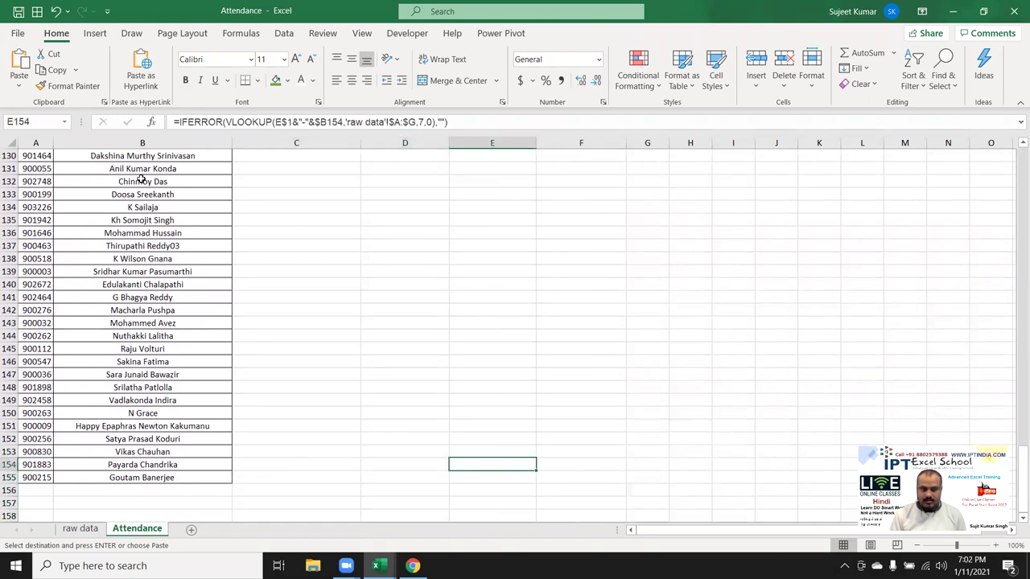
Step: Return to the header row and turn on AutoFilter with Ctrl+Shift+L
key(Page_Up)
key(Page_Up)
key(Page_Up)
key(Page_Up)
key(Page_Up)
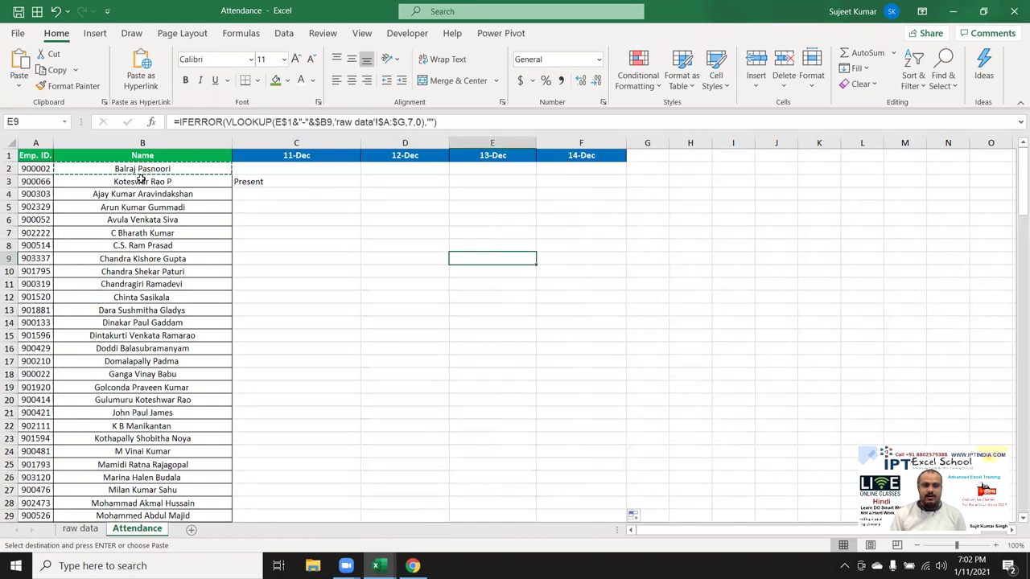
key(Up)
key(Up)
key(Up)
key(Left)
key(ctrl+shift+l)
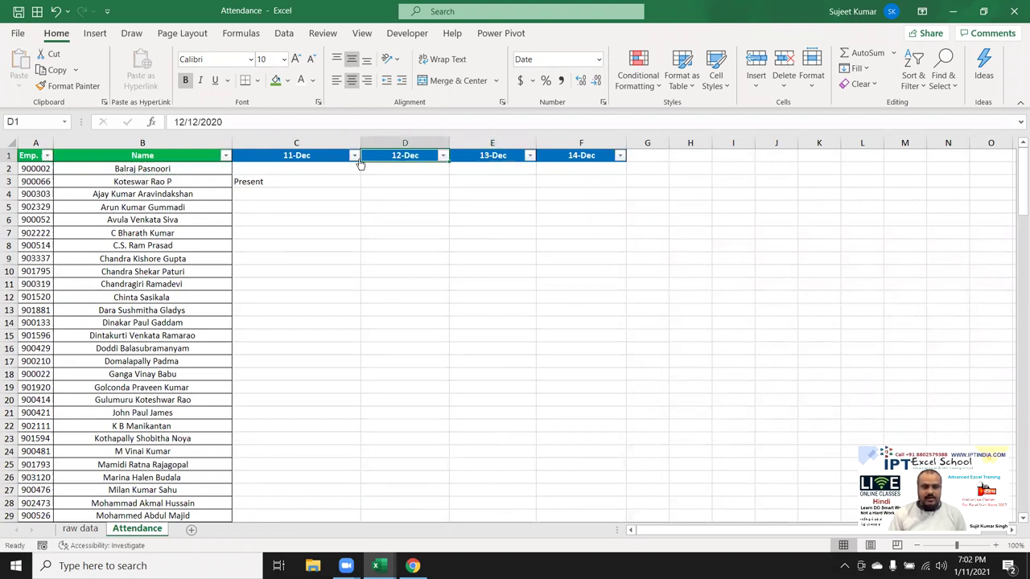
Step: Filter the 11-Dec column to show only Present rows
click(354, 155)
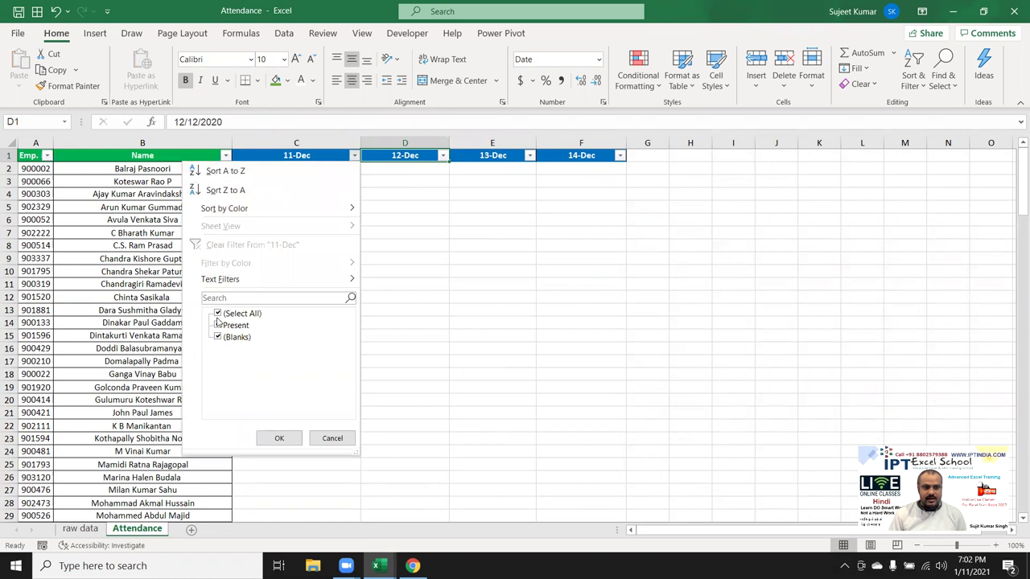
click(219, 313)
click(227, 325)
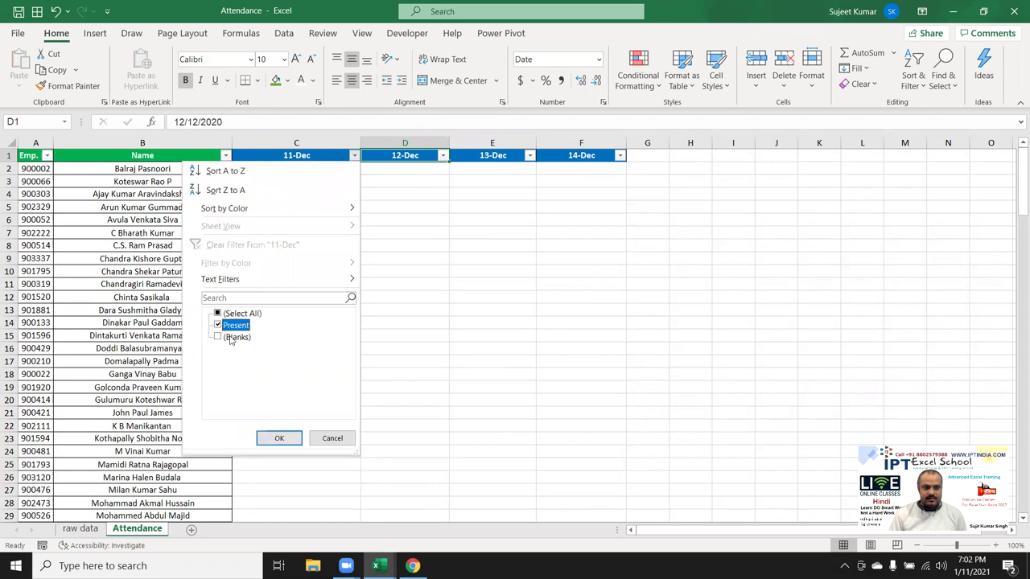
click(280, 438)
scroll(451, 336, down, 3)
scroll(386, 338, down, 7)
scroll(402, 335, up, 10)
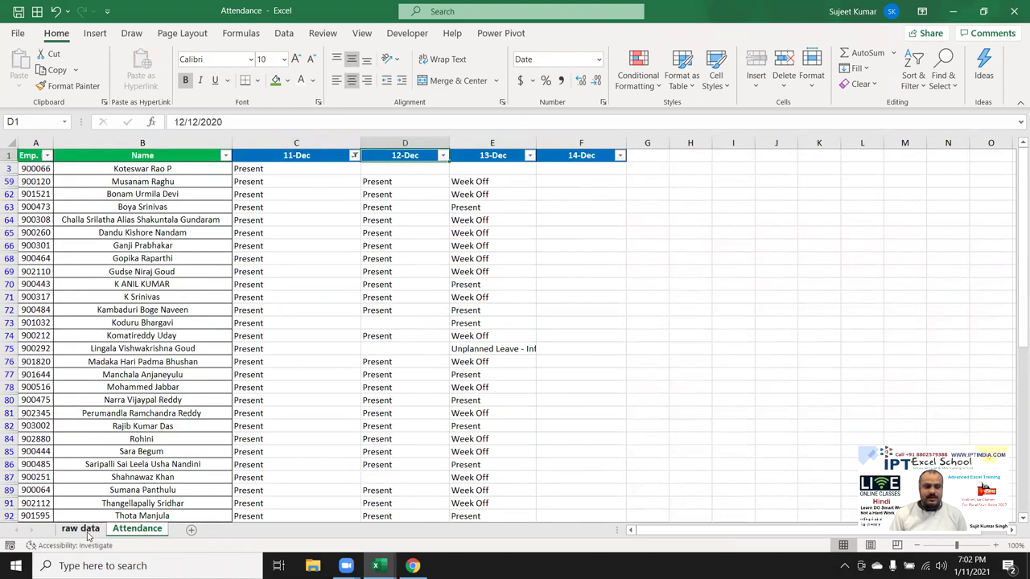
Step: Scroll through the raw data sheet to compare the source attendance records
click(81, 528)
scroll(120, 383, down, 8)
scroll(121, 384, down, 6)
scroll(121, 386, up, 10)
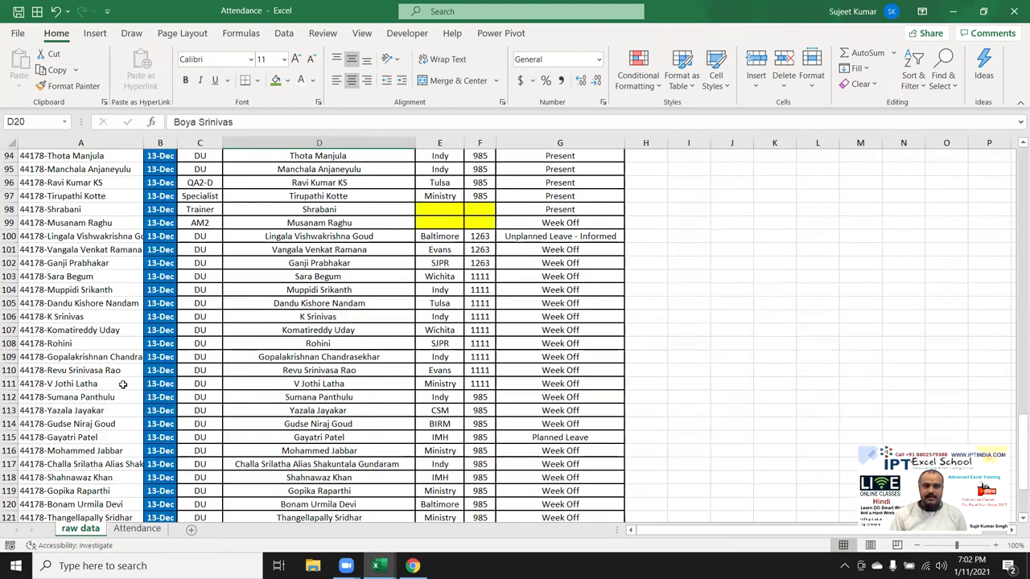
scroll(121, 386, up, 12)
scroll(121, 386, up, 6)
scroll(121, 386, up, 5)
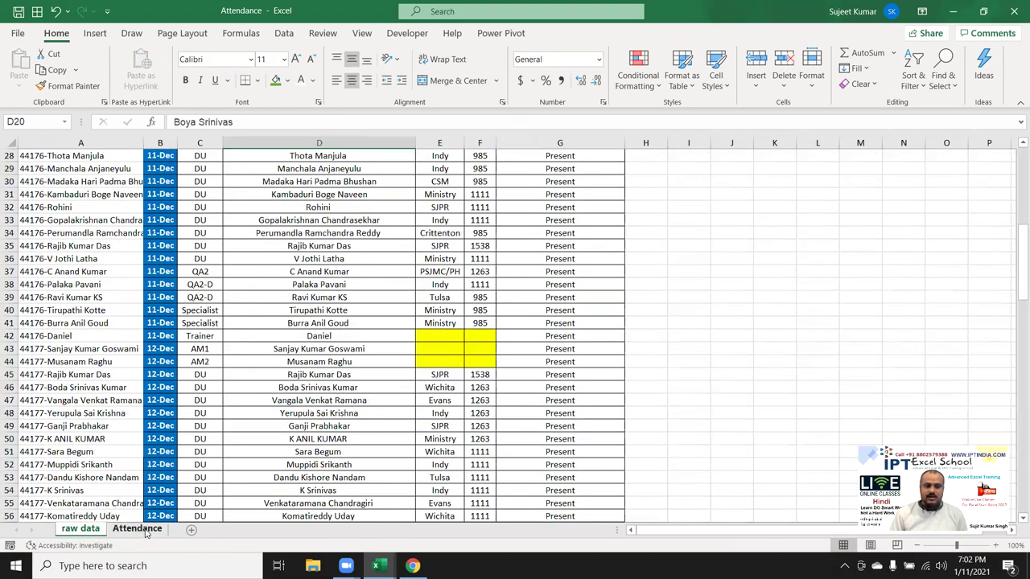
Step: Inspect the 13-Dec and 12-Dec lookups (cell D62) on Attendance, then save the workbook
click(138, 529)
click(465, 208)
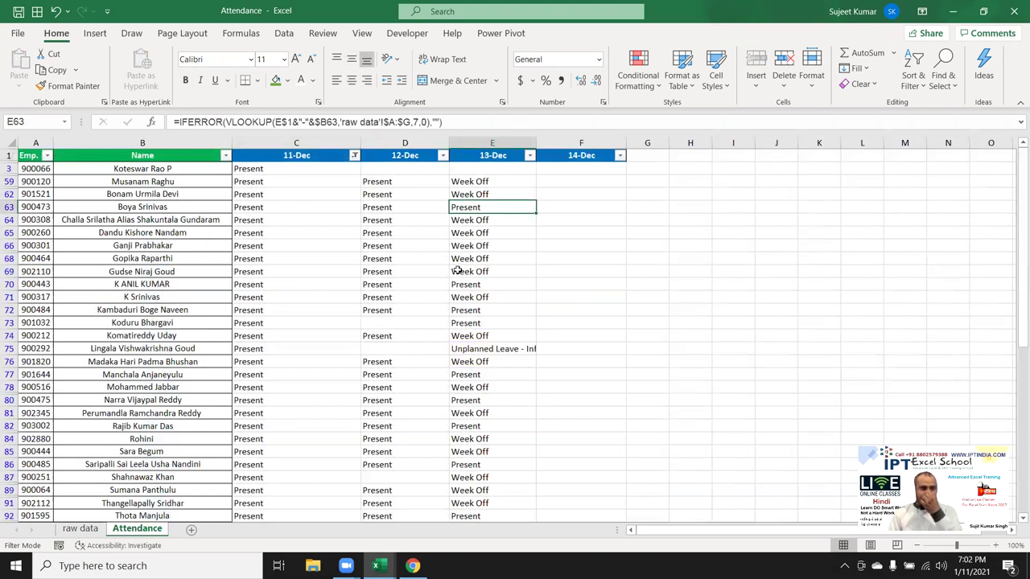
click(389, 193)
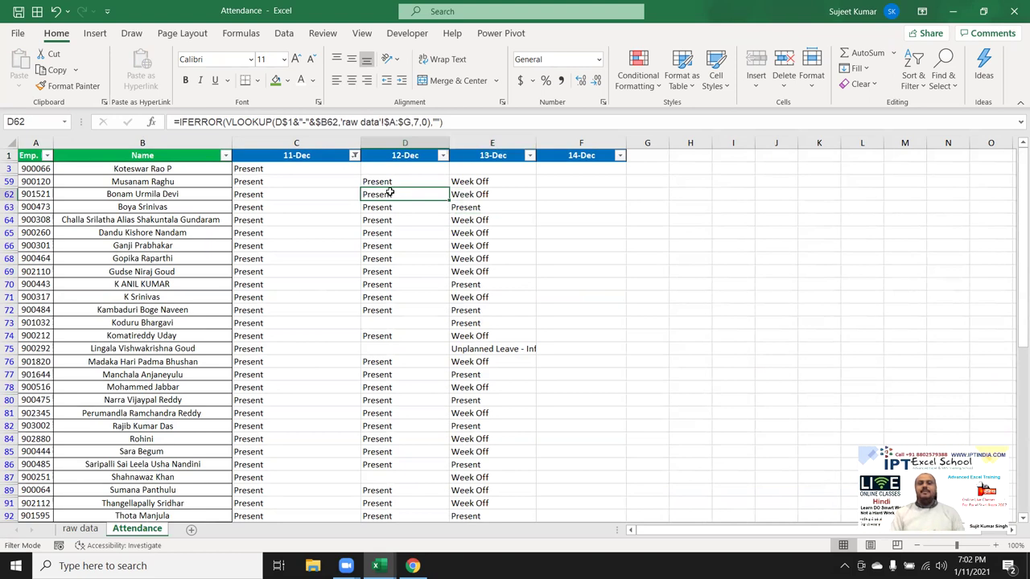
click(19, 11)
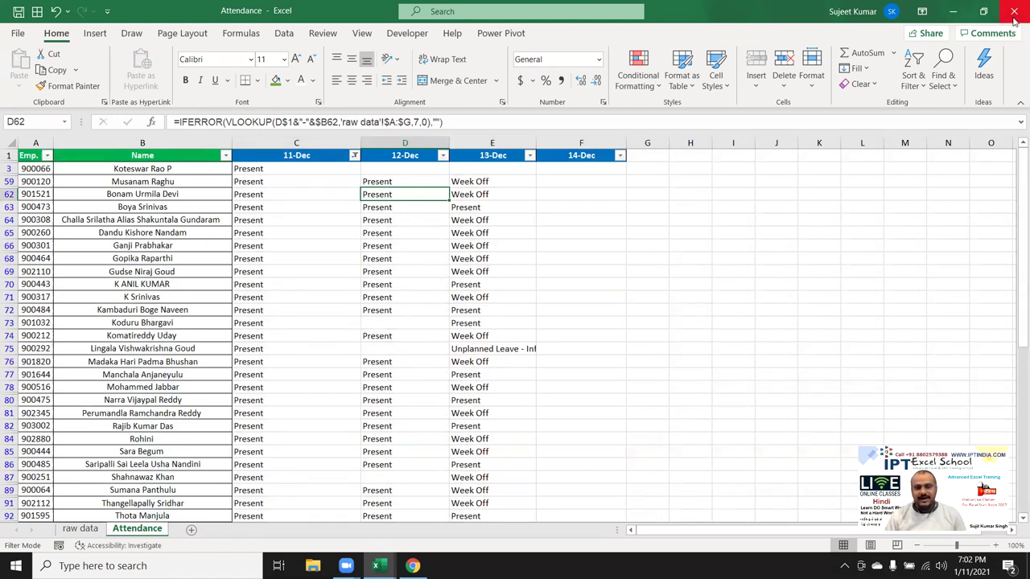
Step: Close the Excel workbook and switch the browser to the excel24 YouTube search results
click(1014, 13)
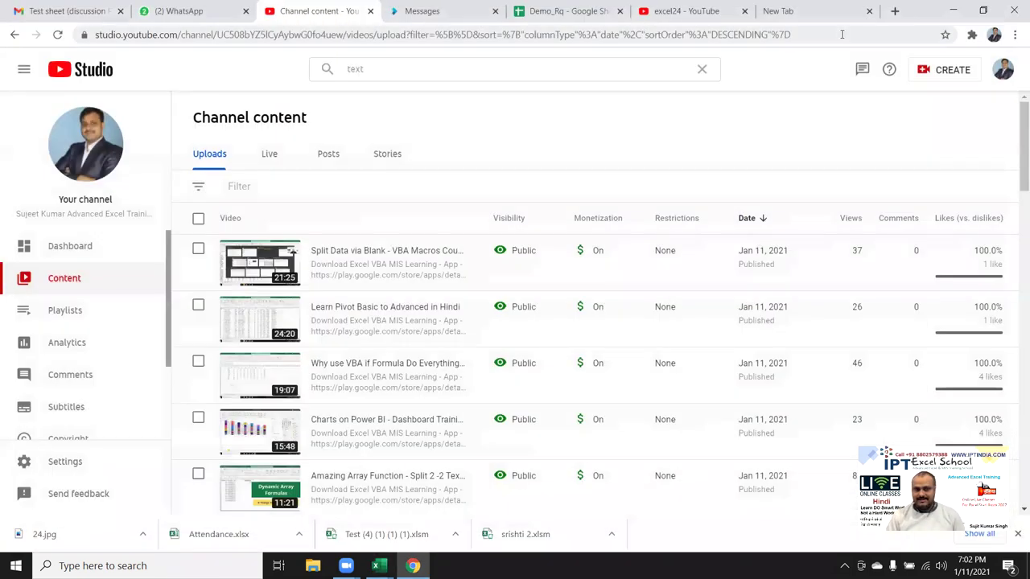
click(347, 69)
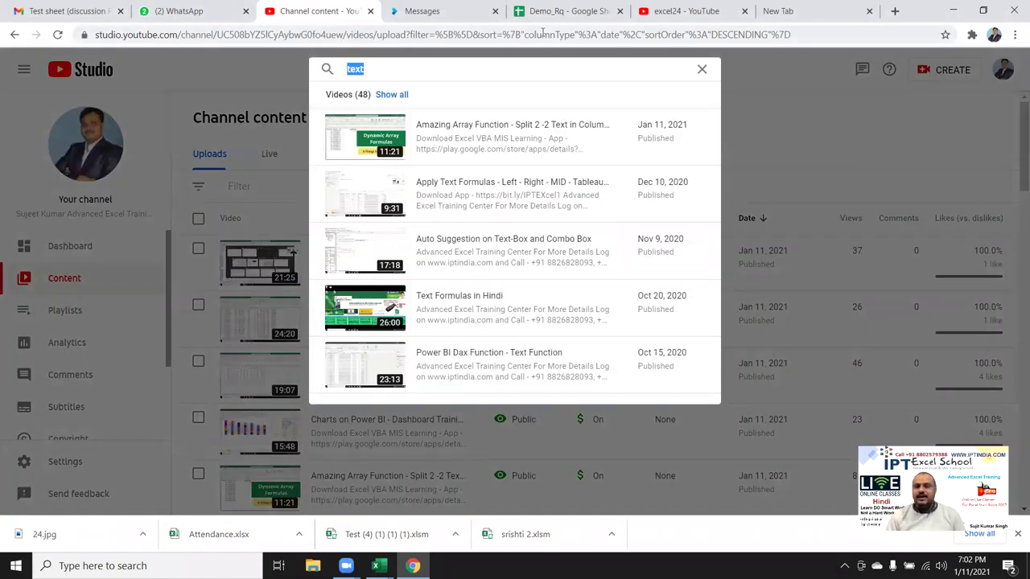
key(ctrl+6)
Step: Search YouTube for 'iptindia' and browse the Hindi Excel training channel's results
click(339, 62)
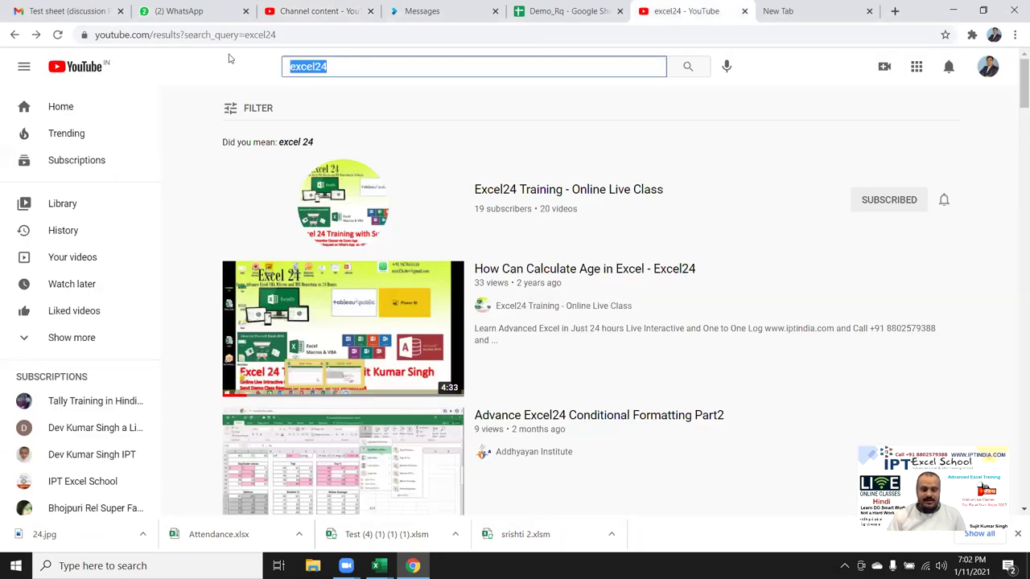
text(iptindia)
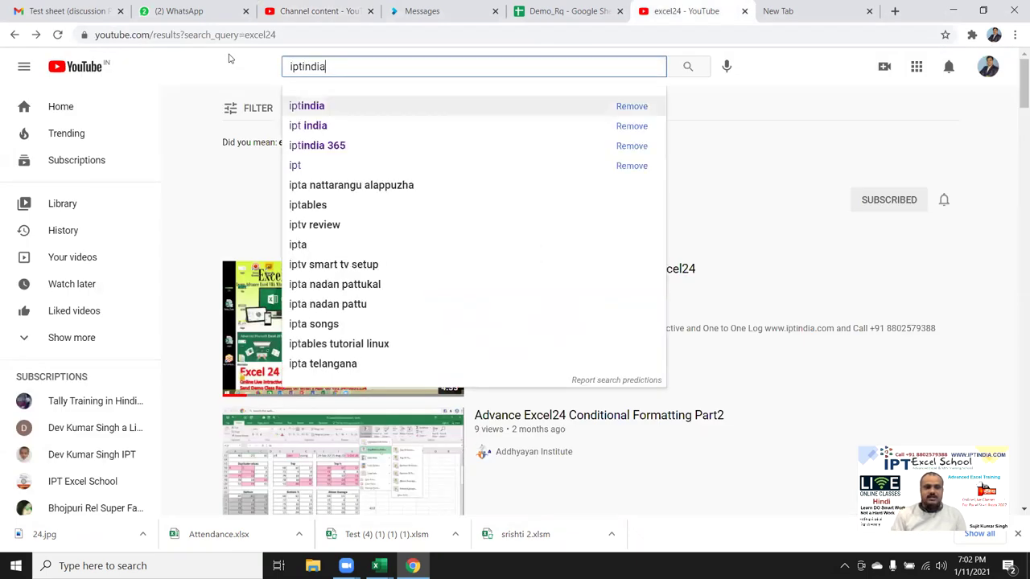
key(Return)
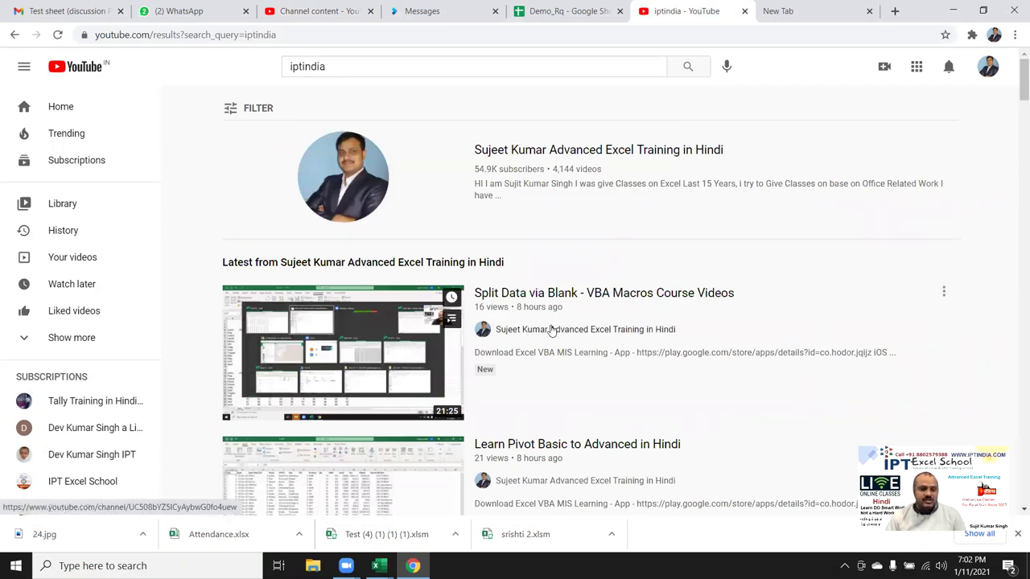
scroll(552, 330, down, 3)
scroll(550, 333, down, 3)
scroll(549, 337, down, 1)
scroll(550, 336, down, 3)
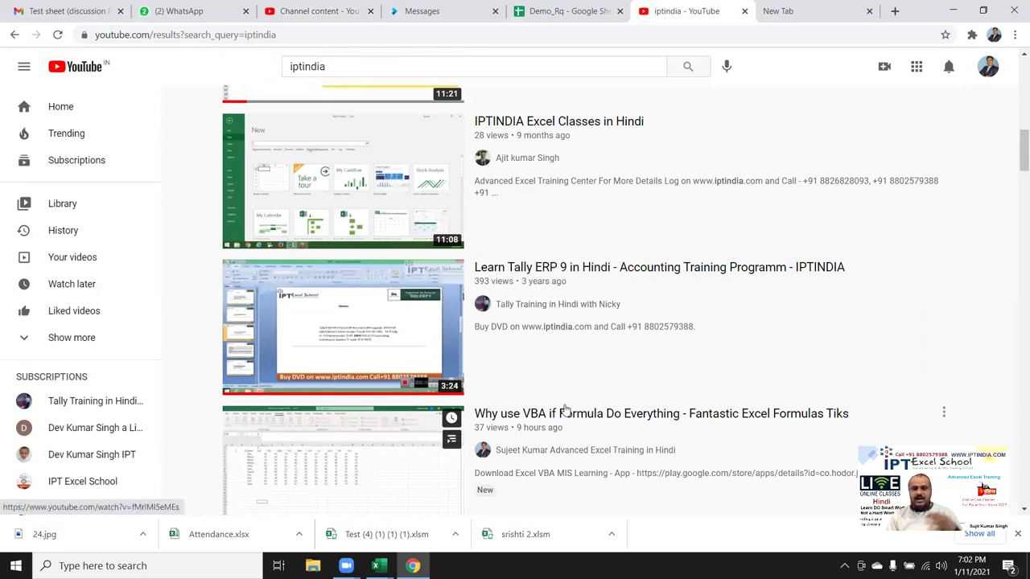
scroll(566, 411, down, 1)
scroll(566, 410, down, 2)
scroll(561, 392, down, 2)
scroll(561, 391, down, 1)
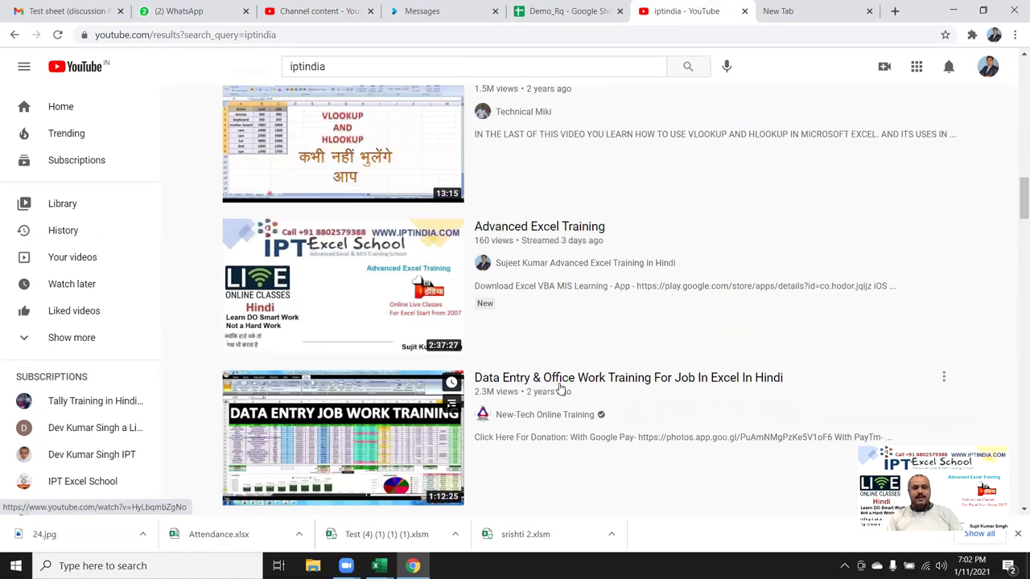
scroll(561, 386, up, 3)
scroll(561, 383, up, 4)
scroll(560, 383, up, 5)
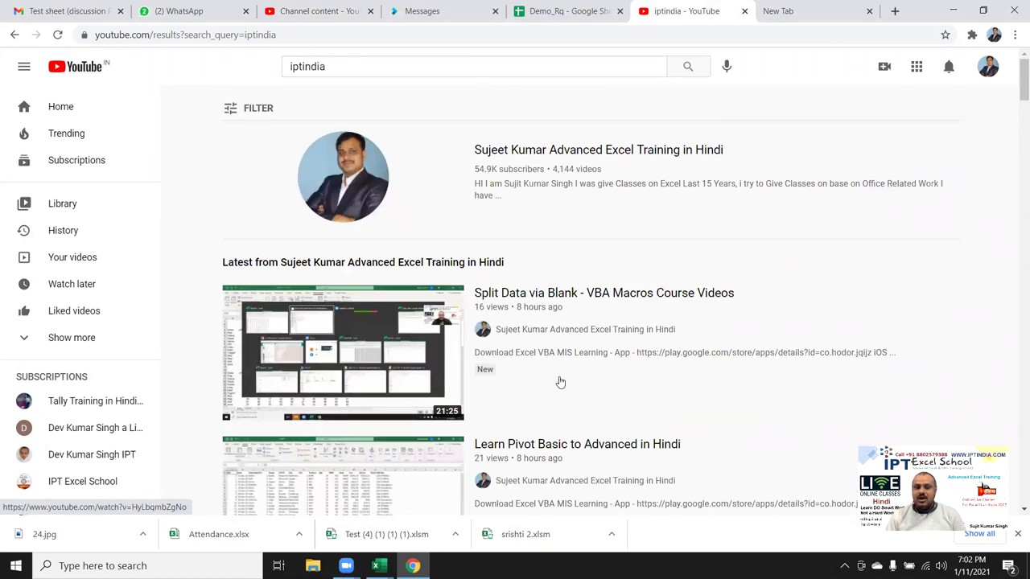